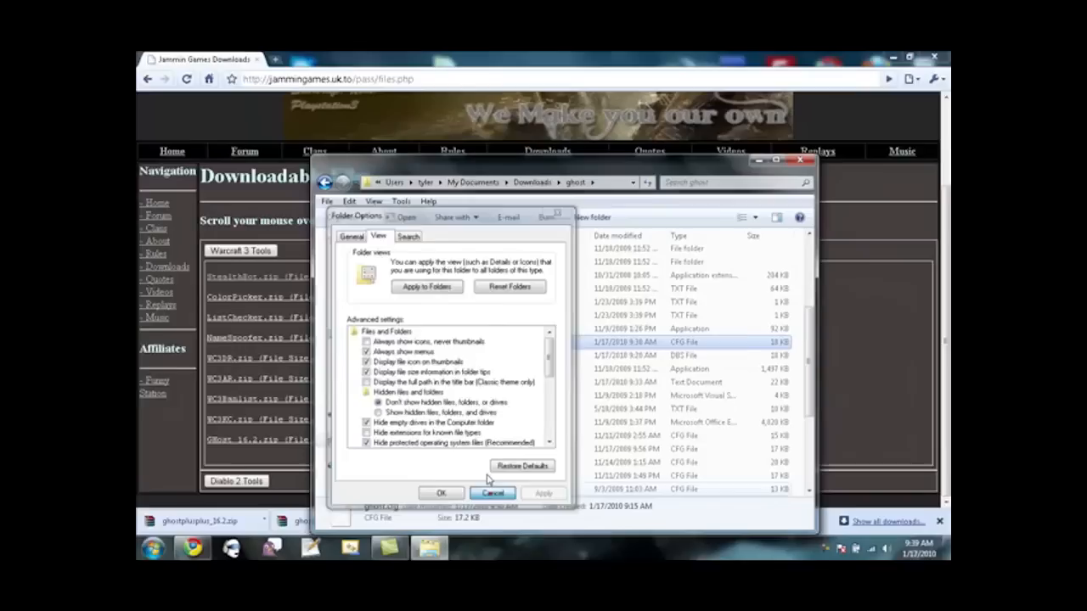
Dismiss the folder options and open ghost.cfg from the ghost folder for editing in Notepad++
{"action": "left_click", "coordinate": [713, 553]}
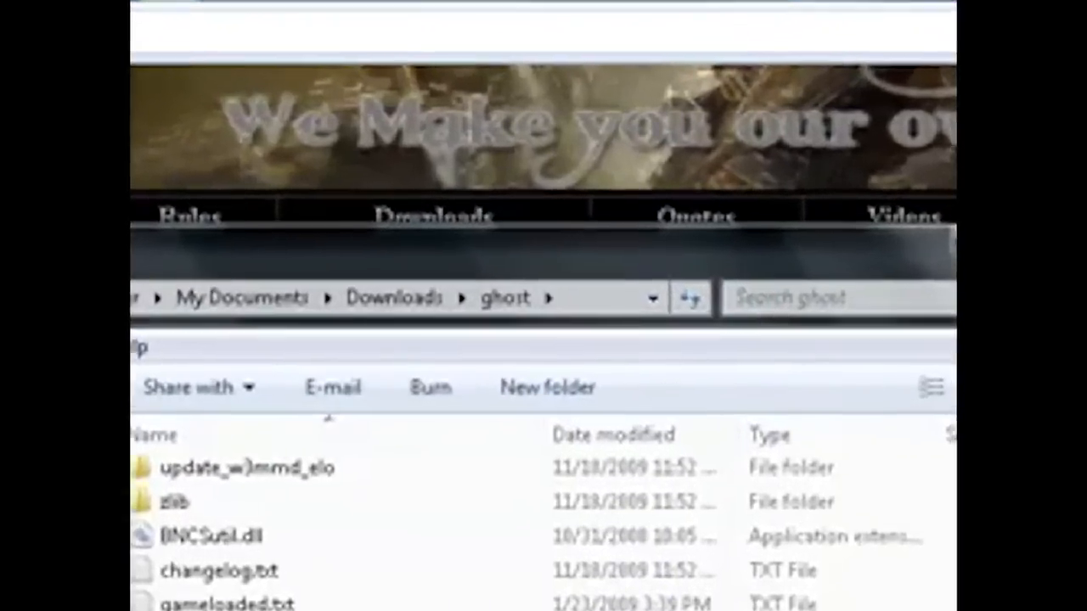
{"action": "right_click", "coordinate": [463, 350]}
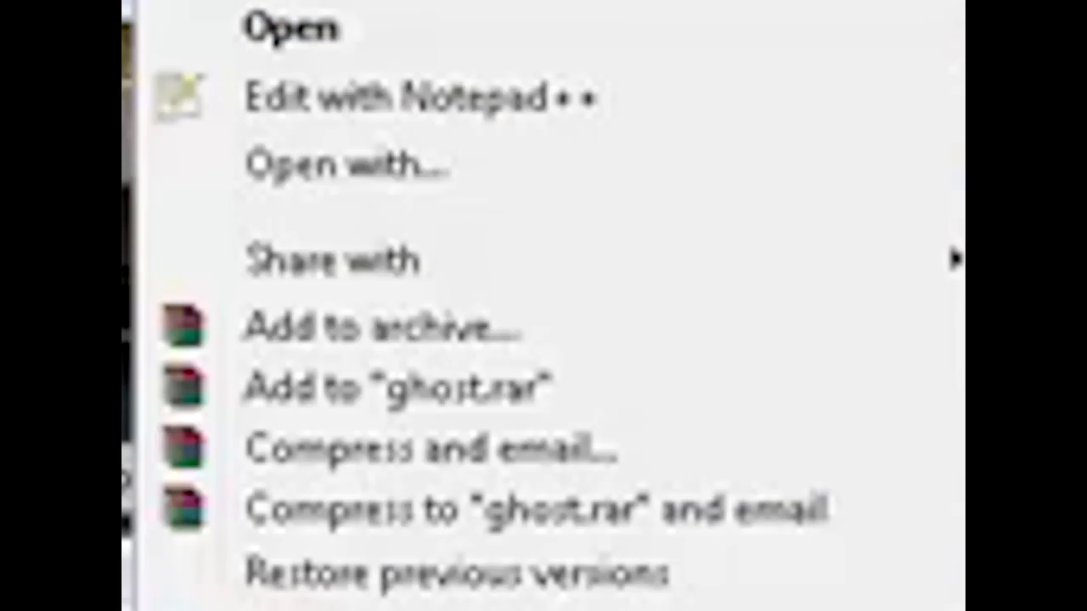
{"action": "left_click", "coordinate": [407, 111]}
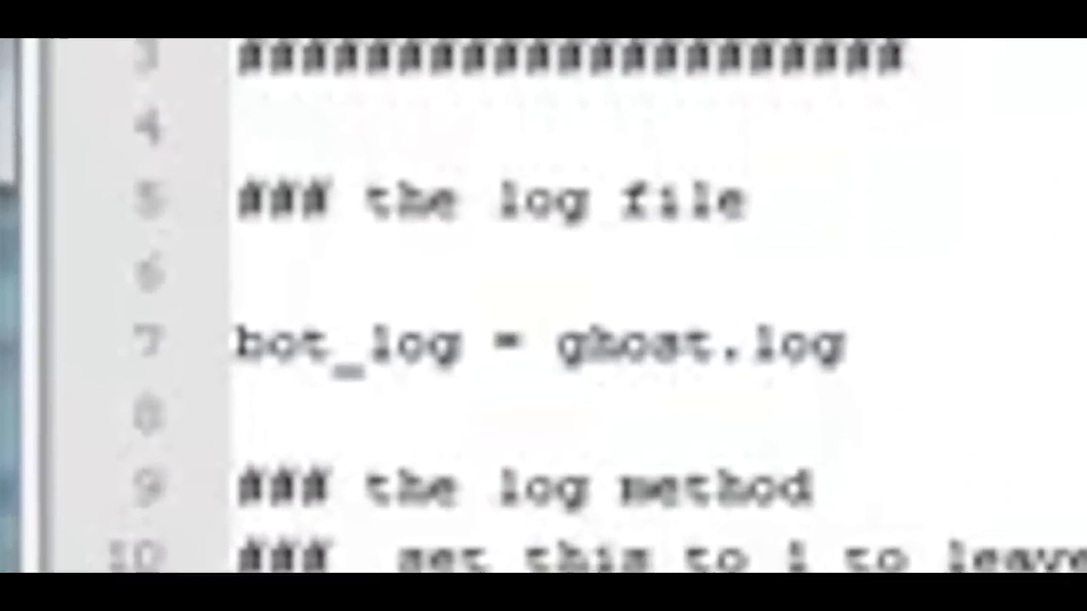
Examine the log file, language file and Warcraft III path settings near the start of ghost.cfg
{"action": "left_click", "coordinate": [864, 353]}
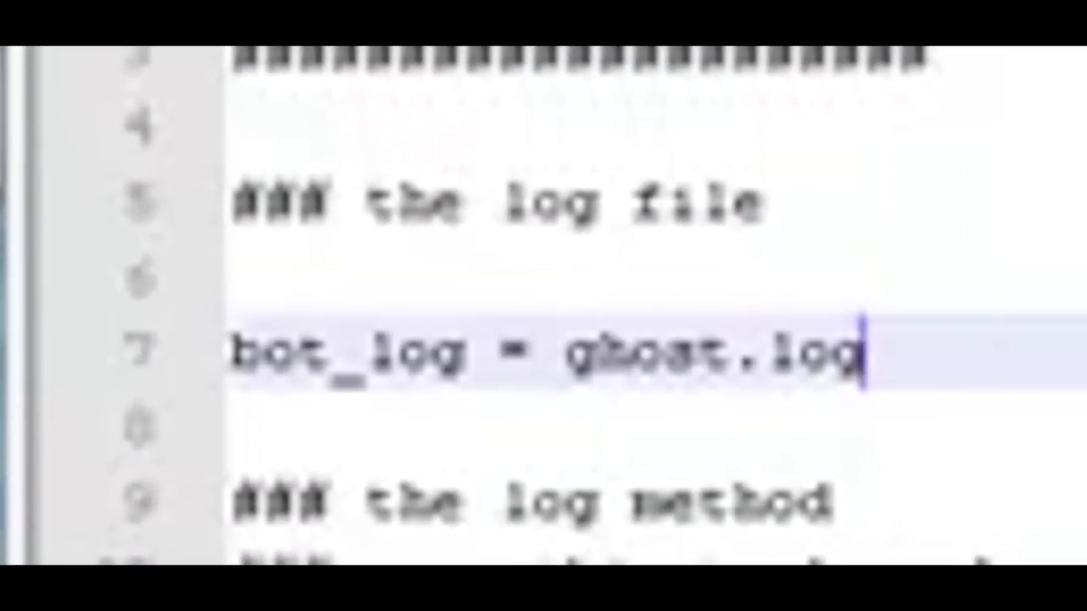
{"action": "scroll", "coordinate": [654, 305], "scroll_direction": "down", "scroll_amount": 1}
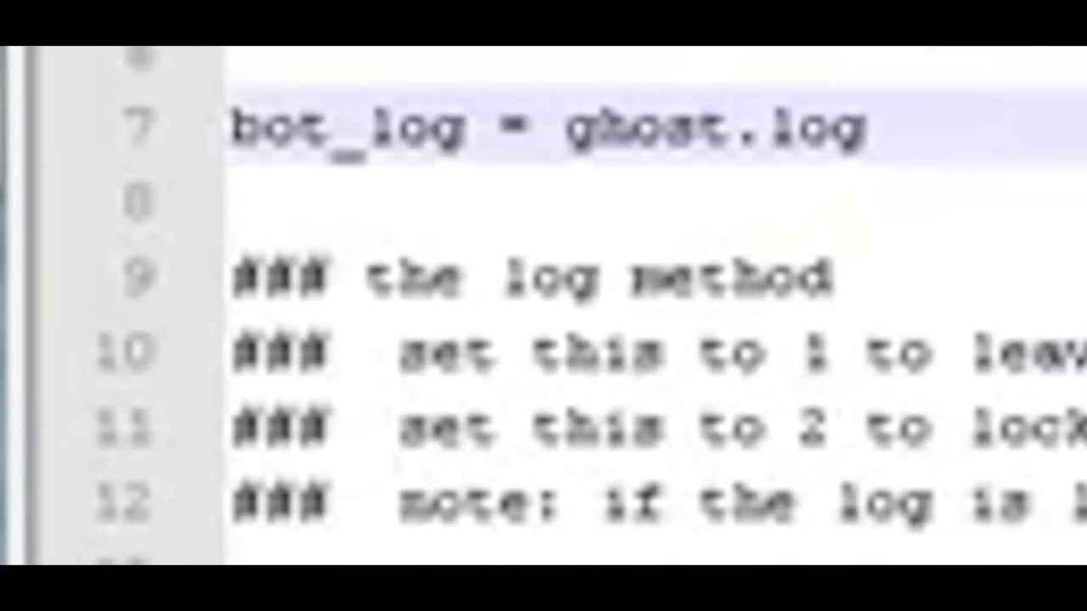
{"action": "mouse_move", "coordinate": [970, 129]}
{"action": "left_mouse_down"}
{"action": "mouse_move", "coordinate": [620, 61]}
{"action": "mouse_move", "coordinate": [249, 119]}
{"action": "left_mouse_up"}
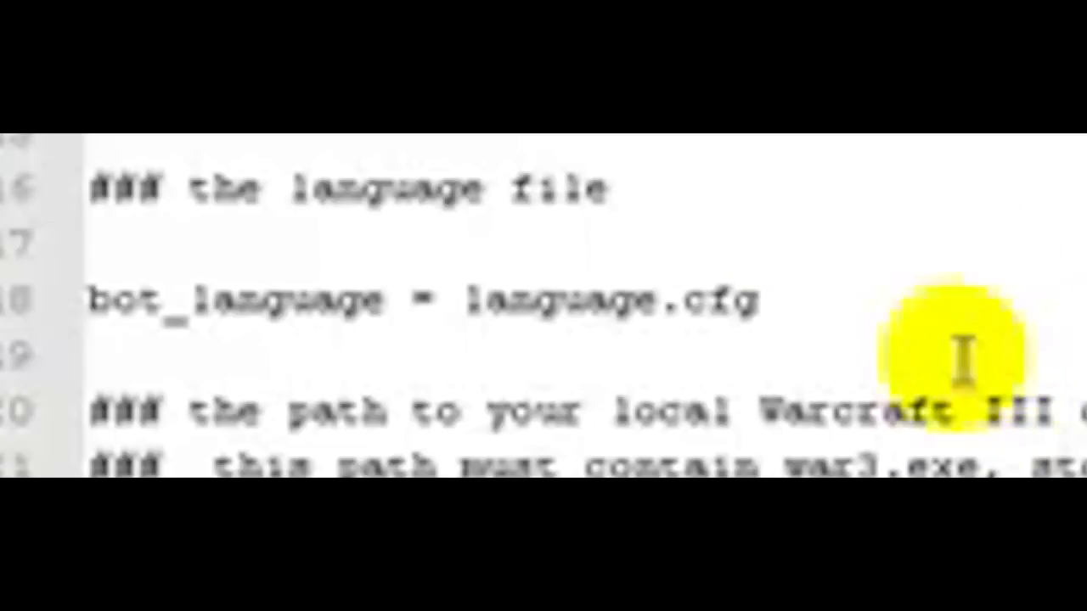
{"action": "left_click_drag", "start_coordinate": [905, 284], "coordinate": [95, 300]}
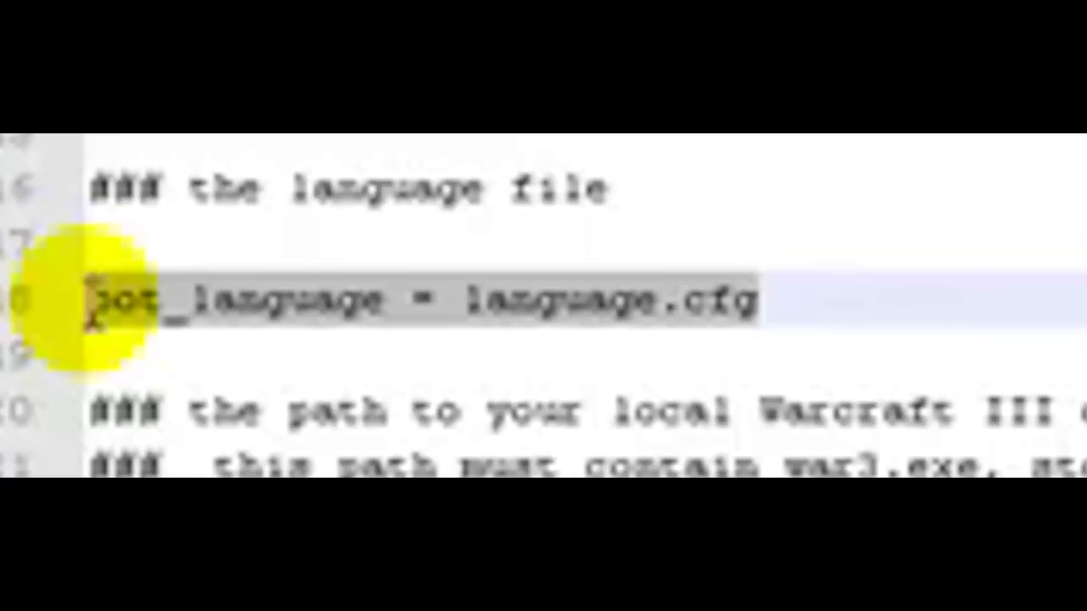
{"action": "left_click_drag", "start_coordinate": [91, 301], "coordinate": [938, 267]}
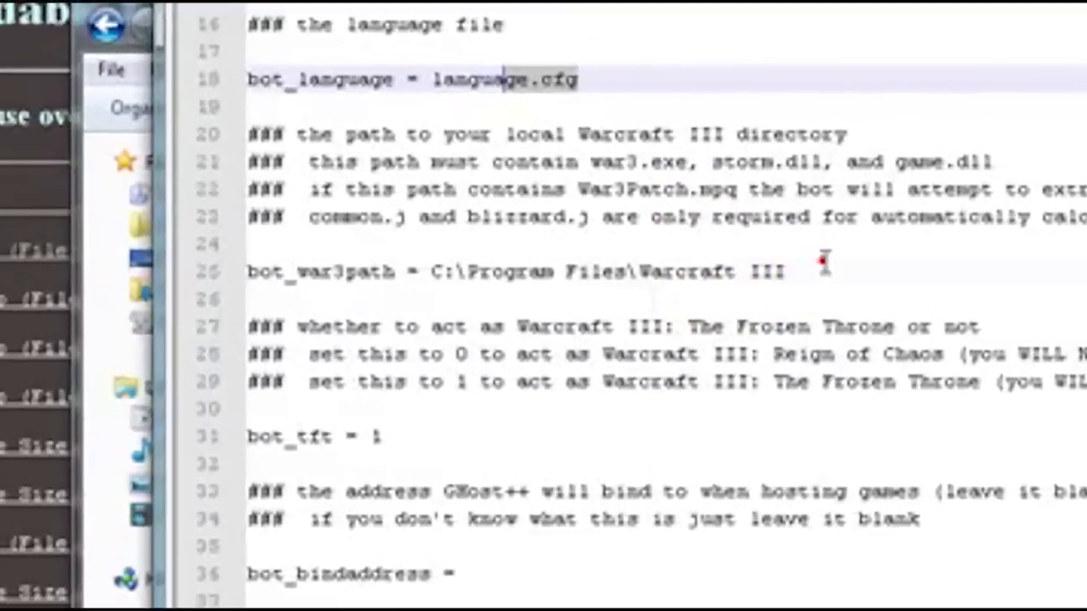
{"action": "left_click_drag", "start_coordinate": [824, 262], "coordinate": [126, 267]}
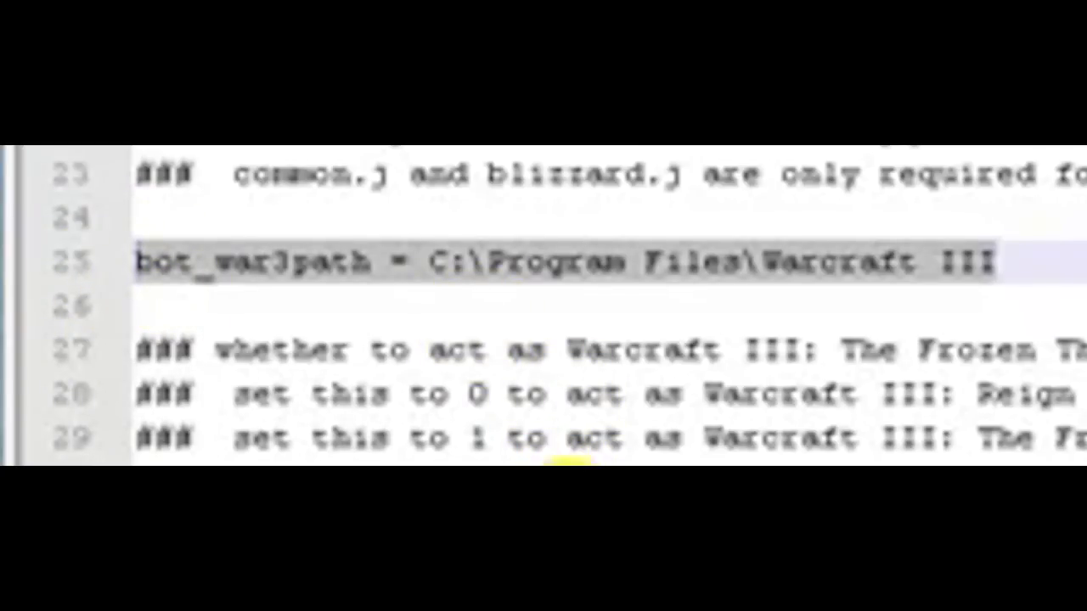
Switch bot_tft to 0 for Reign of Chaos, and set it back to 1 for The Frozen Throne
{"action": "left_click", "coordinate": [901, 265]}
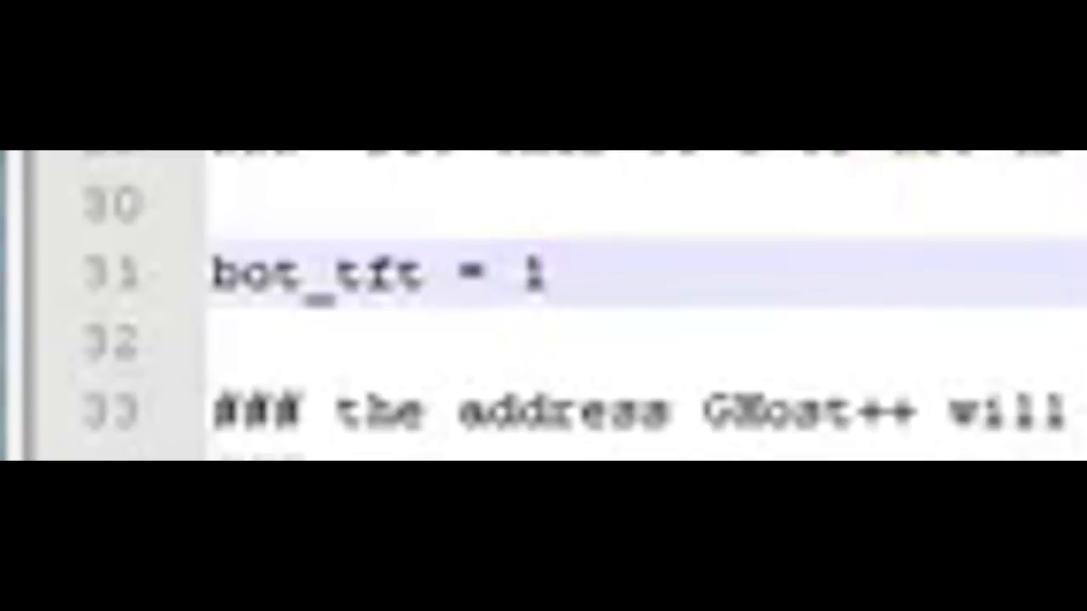
{"action": "key", "text": "BackSpace"}
{"action": "type", "text": "0"}
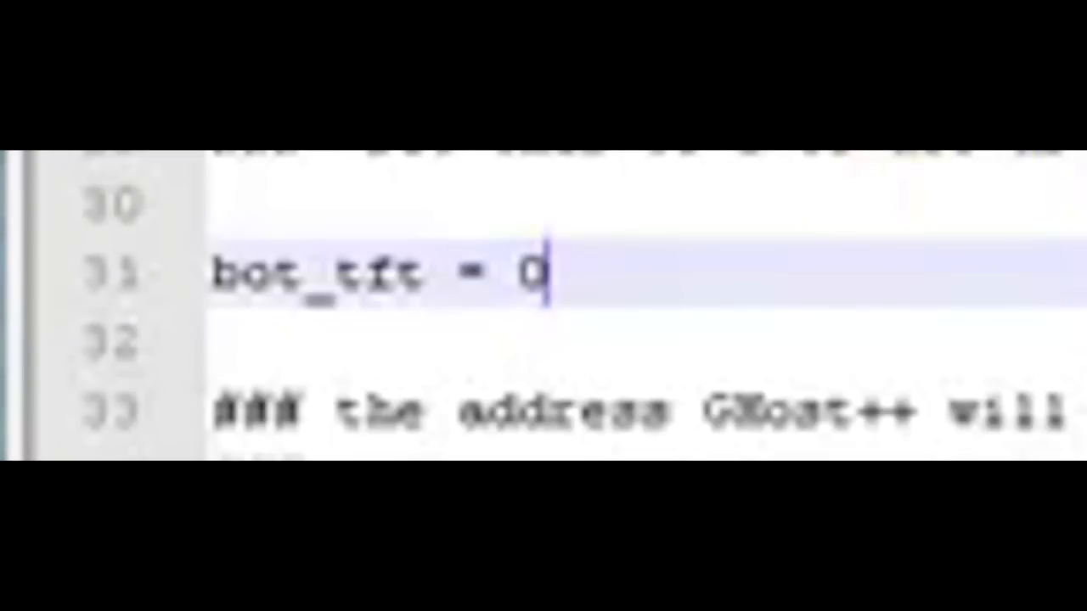
{"action": "key", "text": "BackSpace"}
{"action": "type", "text": "1"}
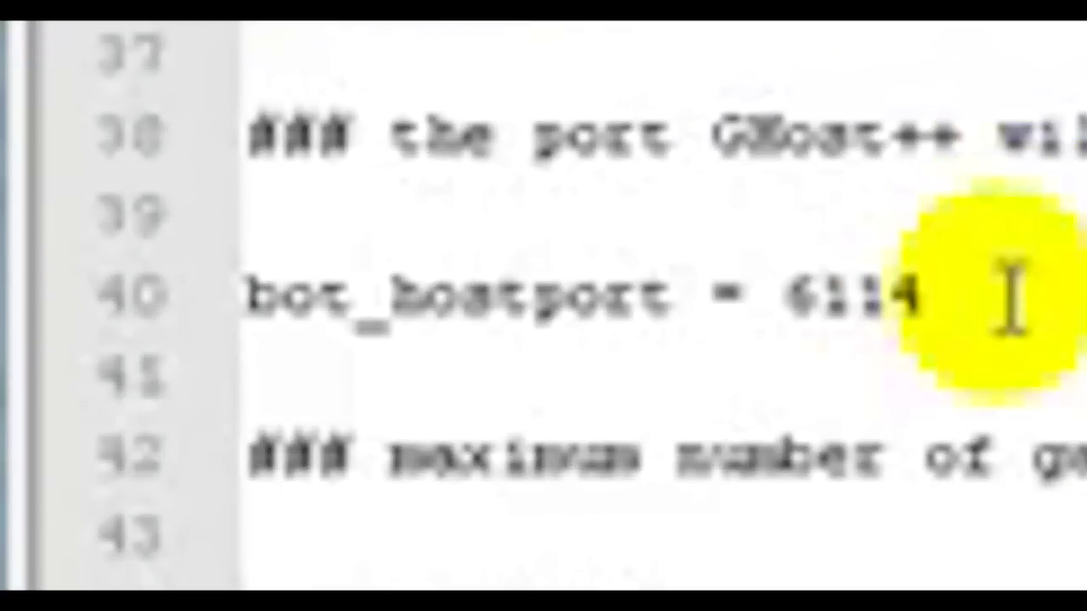
Review the host port, maximum games, command trigger, replay saving, and replay version and build number settings
{"action": "left_click_drag", "start_coordinate": [998, 297], "coordinate": [260, 302]}
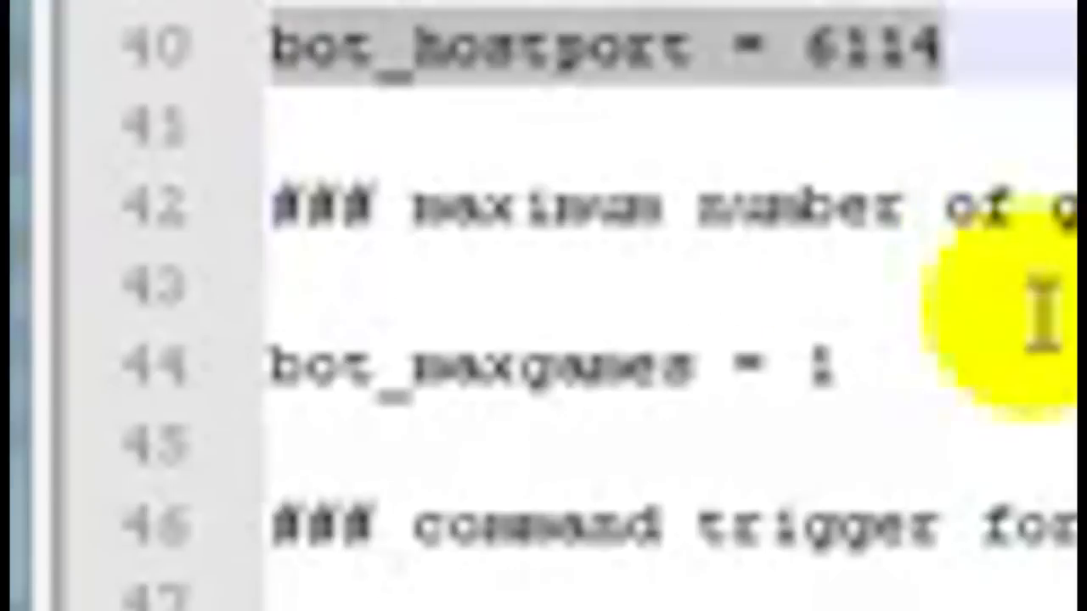
{"action": "left_click", "coordinate": [944, 348]}
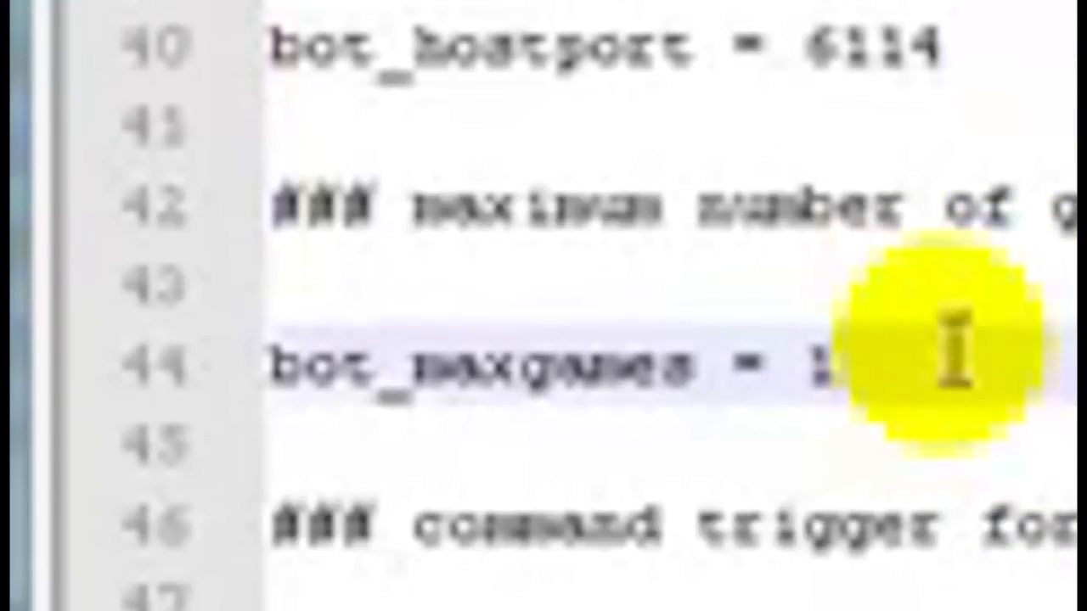
{"action": "left_click", "coordinate": [1006, 324]}
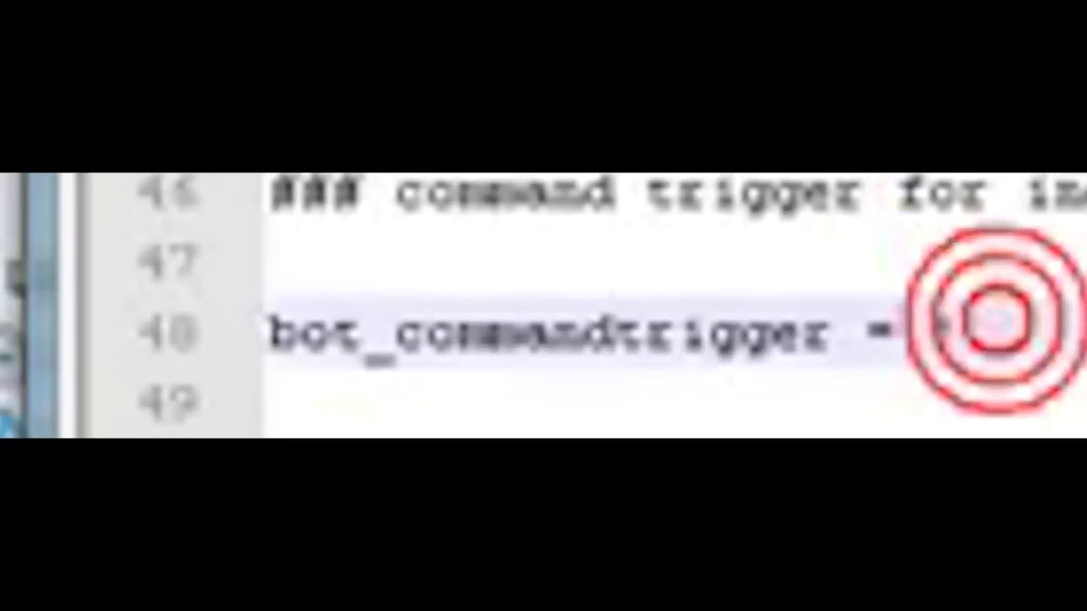
{"action": "scroll", "coordinate": [1019, 190], "scroll_direction": "down", "scroll_amount": 4}
{"action": "scroll", "coordinate": [1036, 191], "scroll_direction": "down", "scroll_amount": 3}
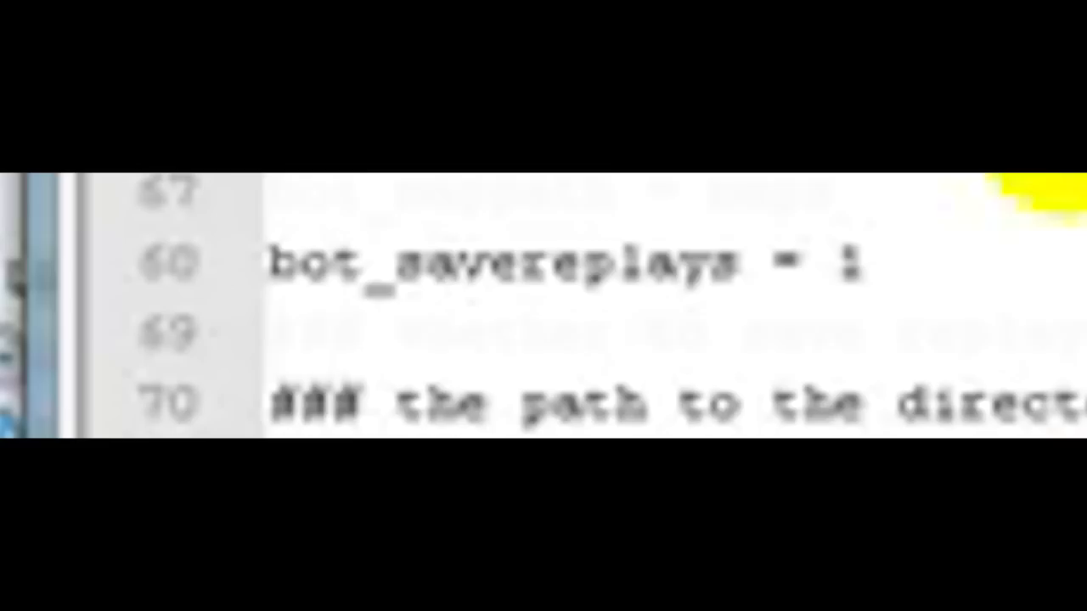
{"action": "left_click", "coordinate": [1000, 270]}
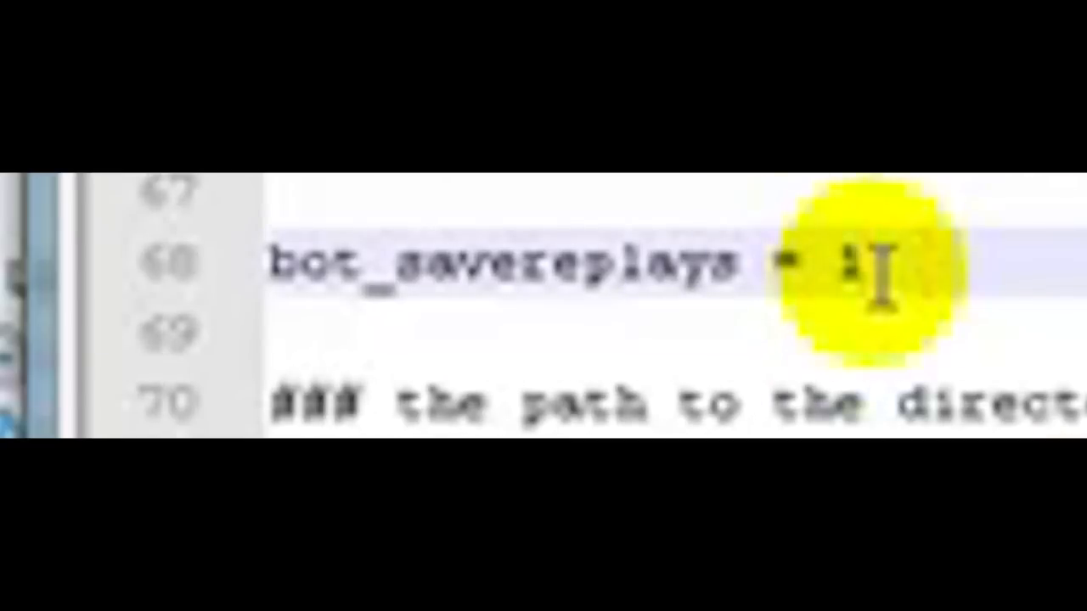
{"action": "scroll", "coordinate": [878, 270], "scroll_direction": "down", "scroll_amount": 2}
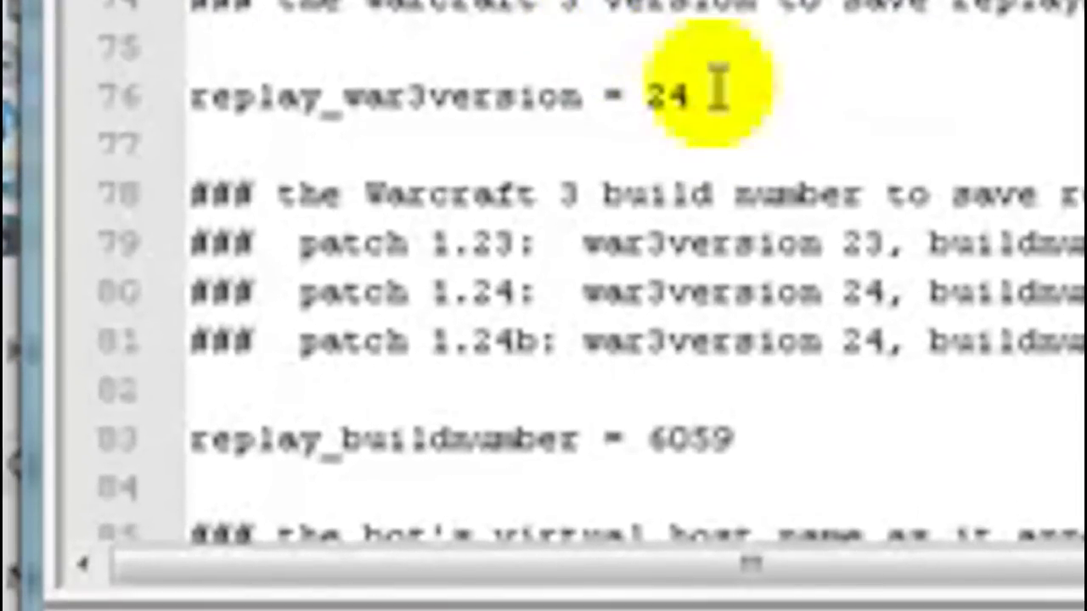
{"action": "left_click", "coordinate": [784, 437]}
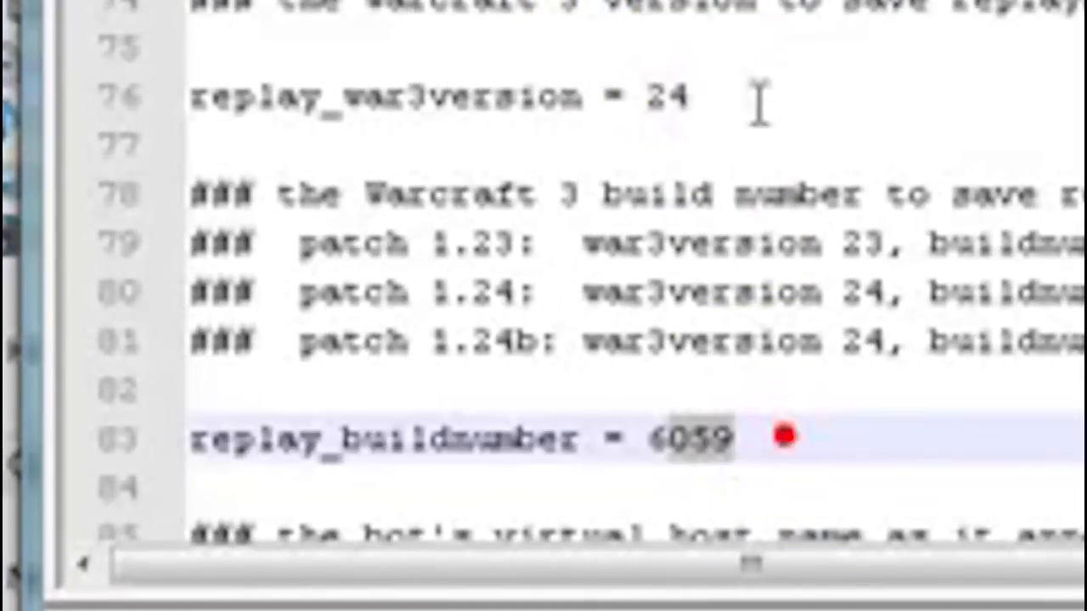
{"action": "left_click_drag", "start_coordinate": [742, 90], "coordinate": [627, 106]}
{"action": "scroll", "coordinate": [974, 78], "scroll_direction": "down", "scroll_amount": 1}
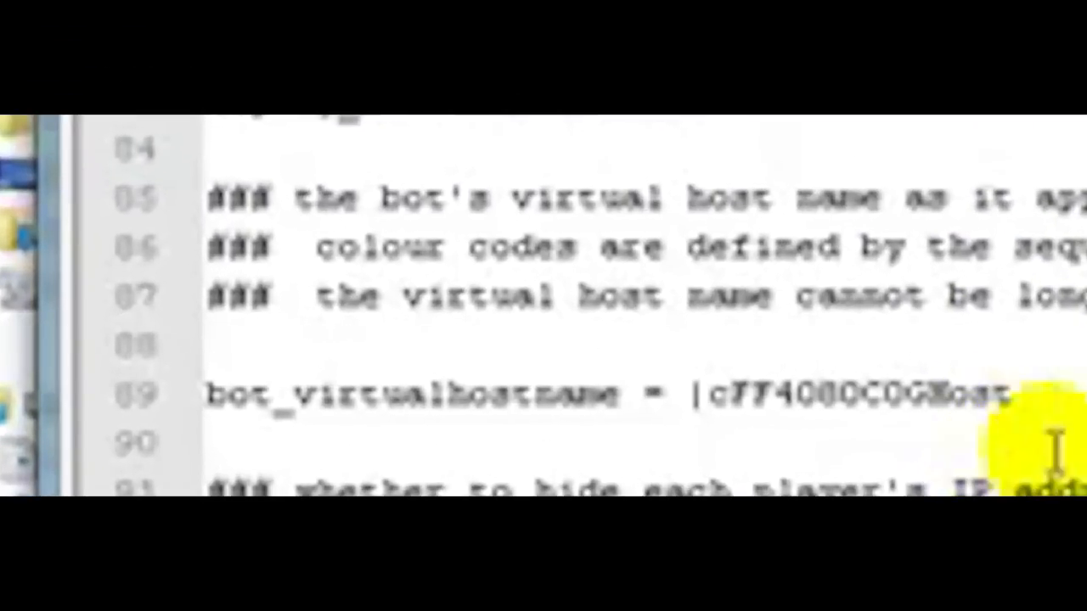
Examine the virtual host name with its colour code, and the IP address, spoof check, admin and autosave settings
{"action": "left_click_drag", "start_coordinate": [1048, 393], "coordinate": [694, 393]}
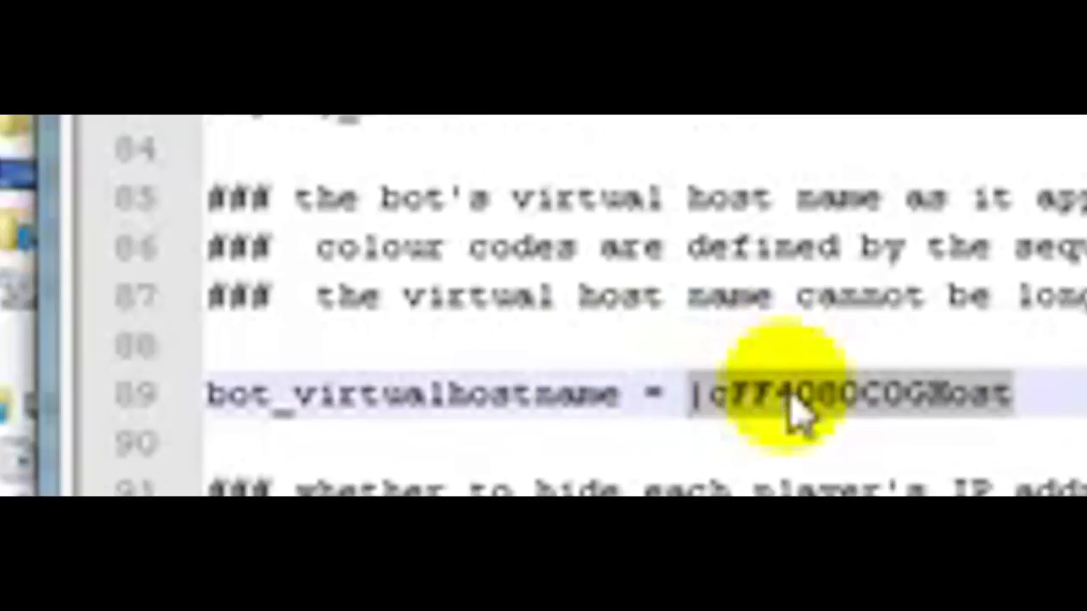
{"action": "left_click", "coordinate": [904, 382]}
{"action": "left_click_drag", "start_coordinate": [904, 384], "coordinate": [708, 395]}
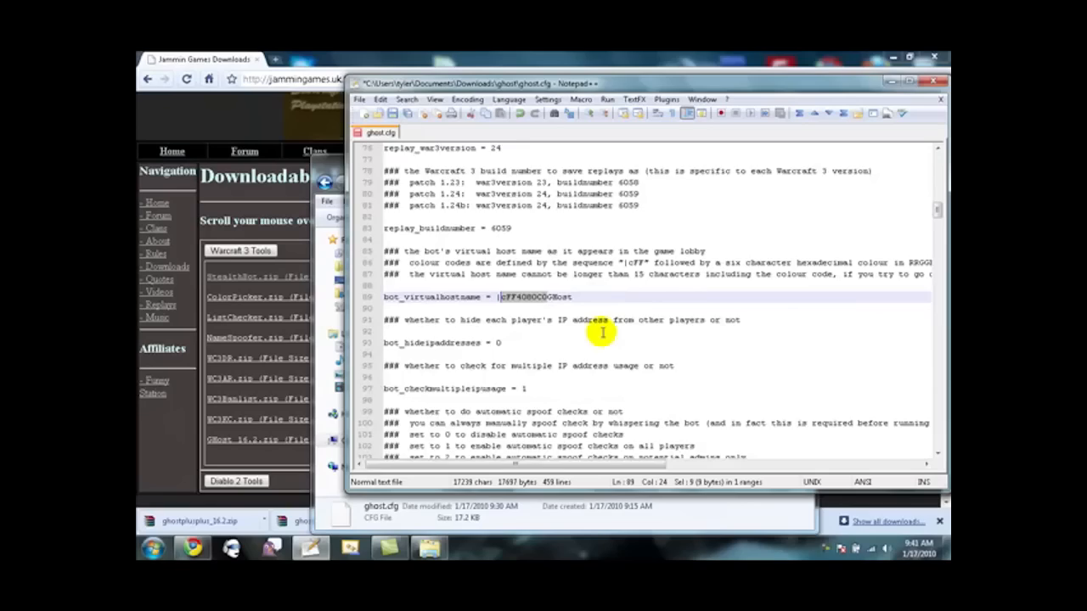
{"action": "scroll", "coordinate": [1082, 395], "scroll_direction": "down", "scroll_amount": 8}
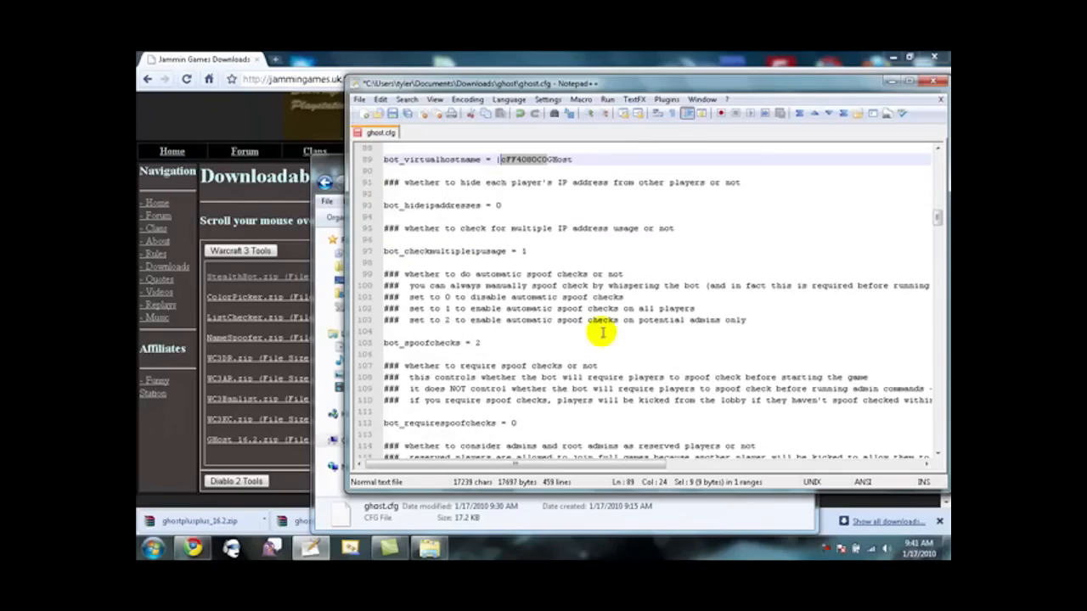
{"action": "scroll", "coordinate": [601, 331], "scroll_direction": "down", "scroll_amount": 6}
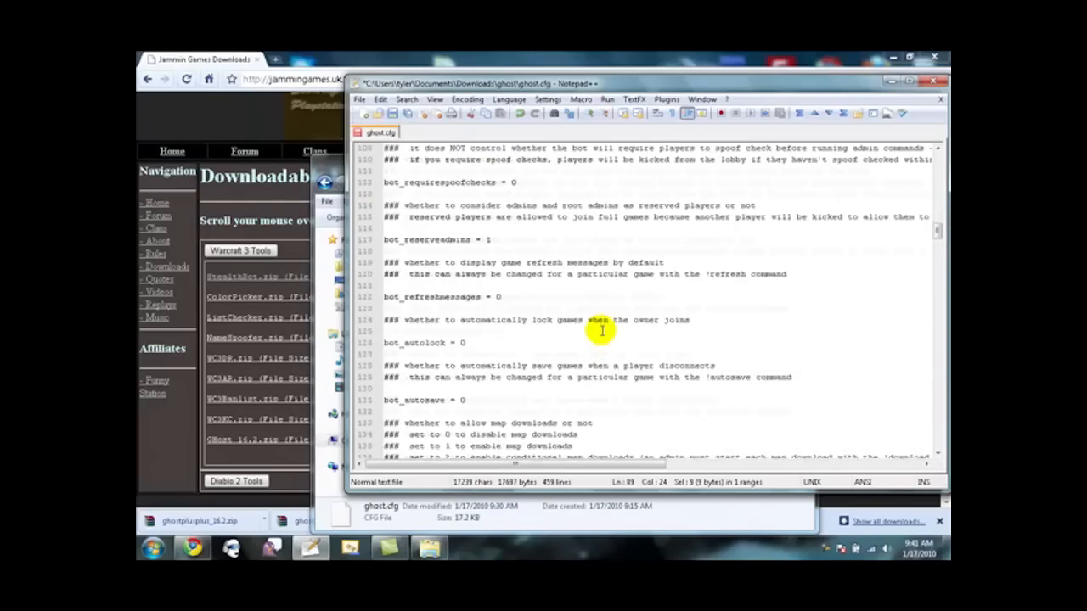
{"action": "scroll", "coordinate": [645, 348], "scroll_direction": "down", "scroll_amount": 1}
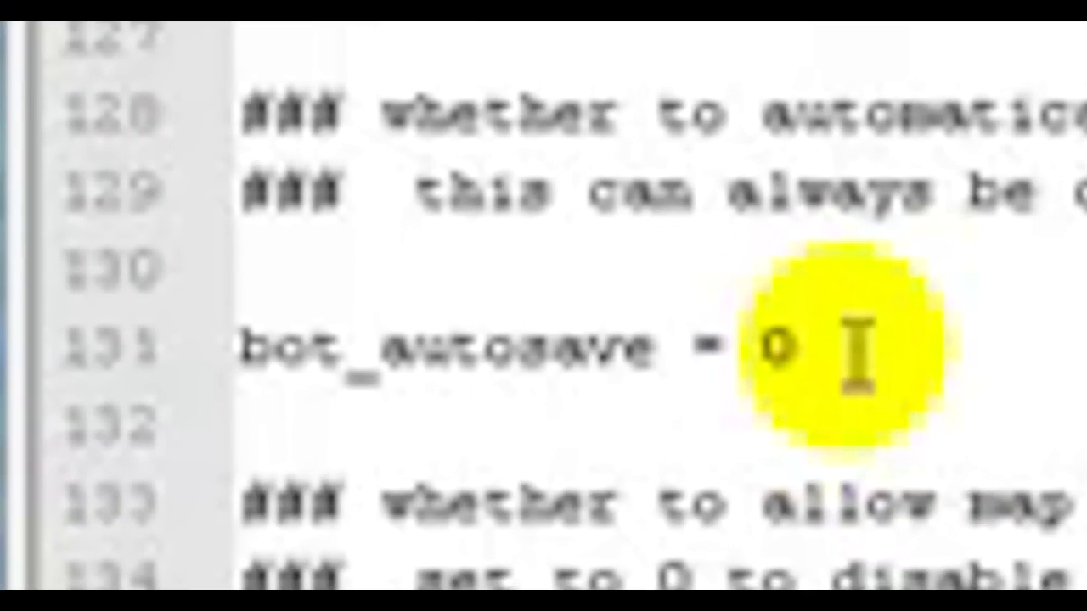
Disable map downloads by setting bot_allowdownloads to 0
{"action": "scroll", "coordinate": [857, 352], "scroll_direction": "down", "scroll_amount": 1}
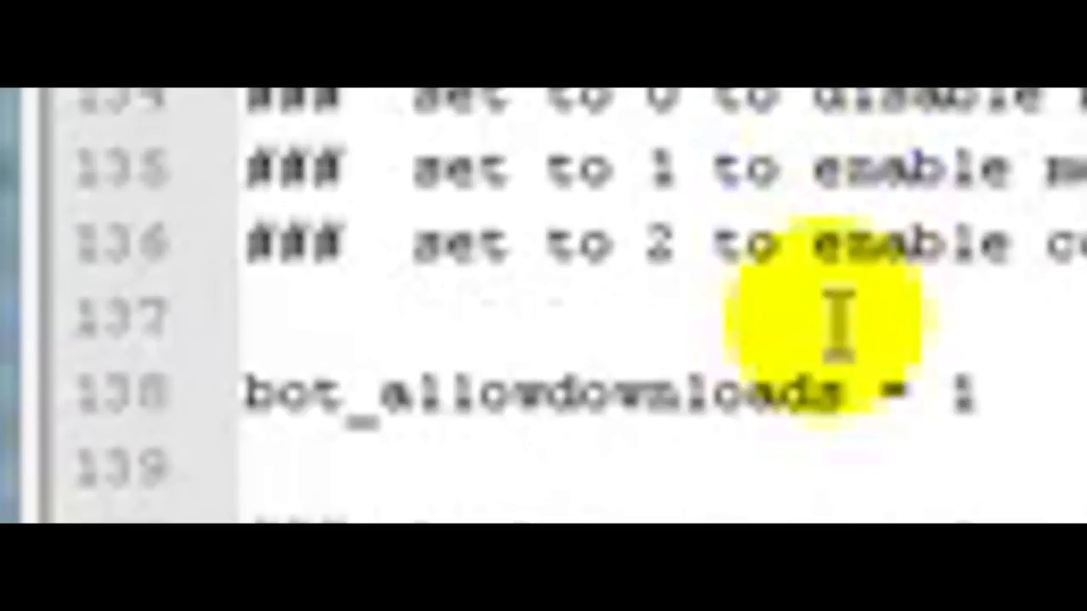
{"action": "left_click", "coordinate": [1014, 378]}
{"action": "key", "text": "BackSpace"}
{"action": "type", "text": "0"}
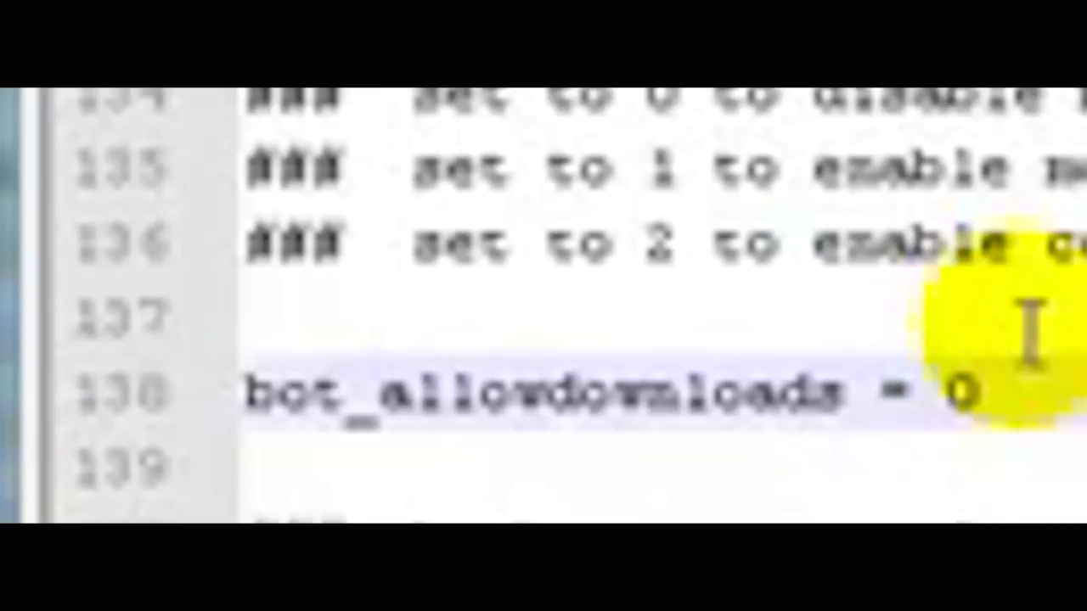
Review the maximum downloaders, auto-kick ping, IP blacklist file, lobby time limit, latency, sync limit, votekick and default map settings
{"action": "scroll", "coordinate": [1024, 333], "scroll_direction": "down", "scroll_amount": 4}
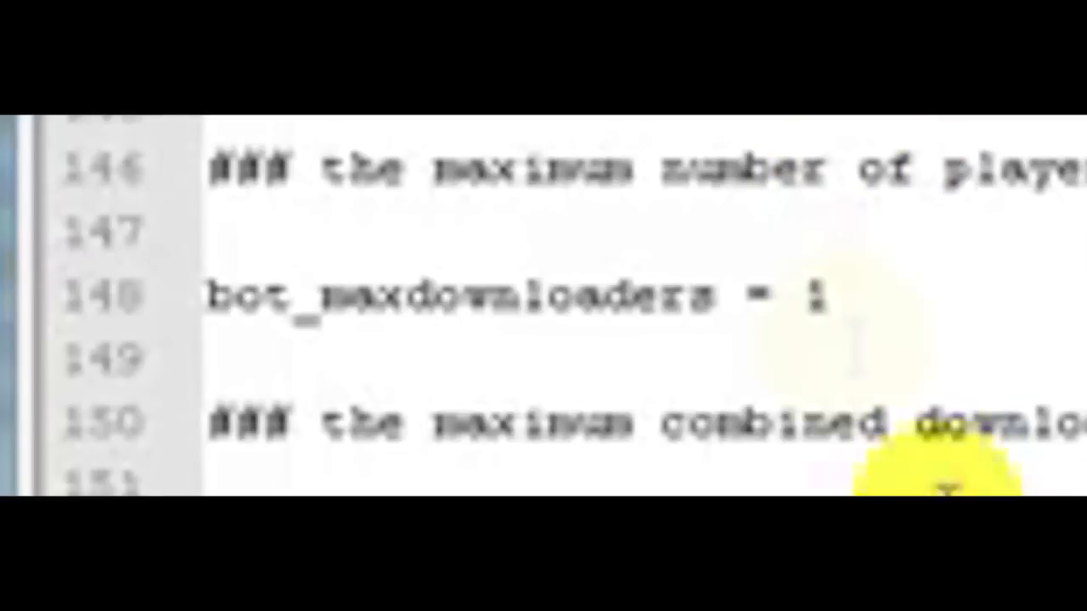
{"action": "left_click", "coordinate": [862, 301]}
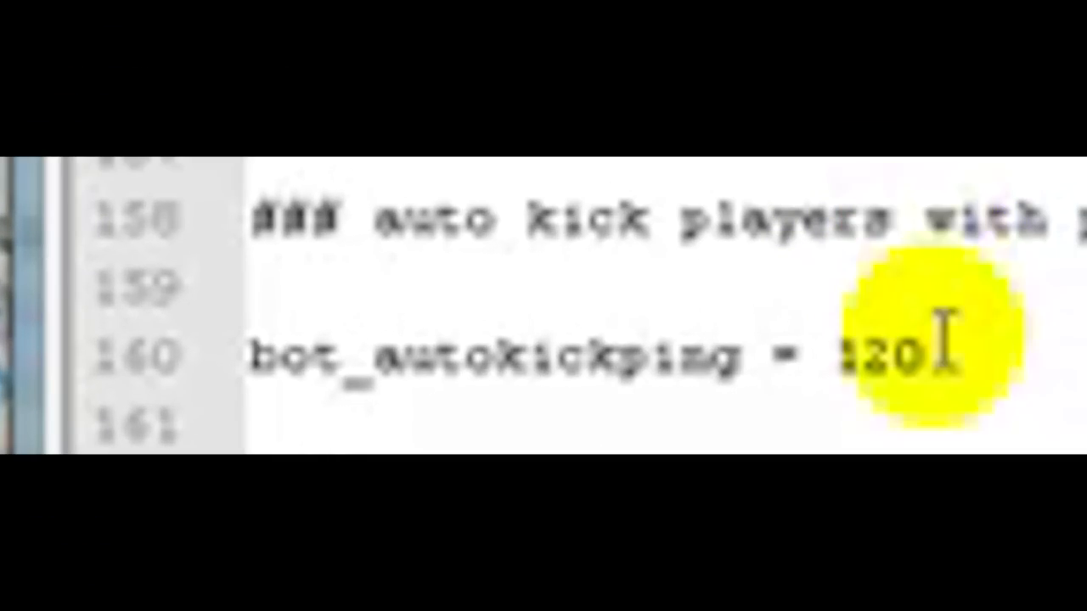
{"action": "left_click", "coordinate": [521, 446]}
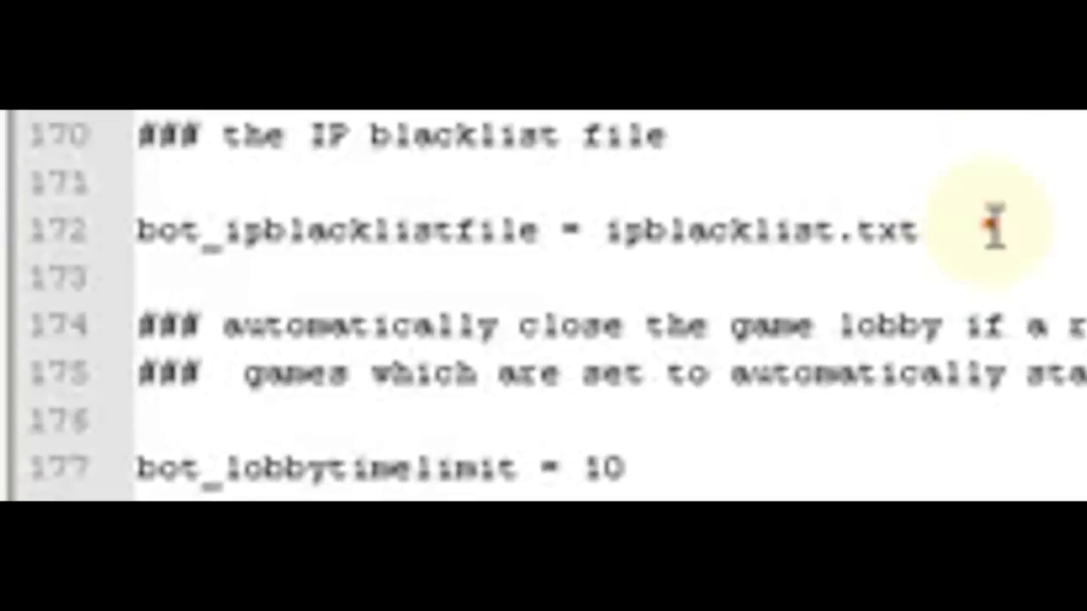
{"action": "left_click", "coordinate": [723, 464]}
{"action": "left_click_drag", "start_coordinate": [921, 229], "coordinate": [604, 211]}
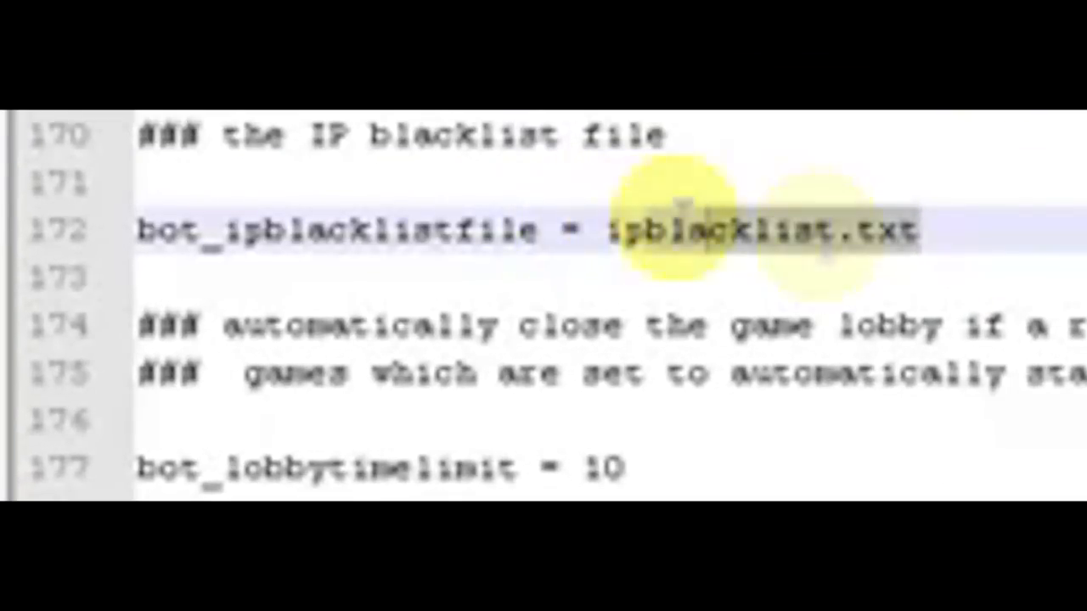
{"action": "left_click", "coordinate": [924, 240]}
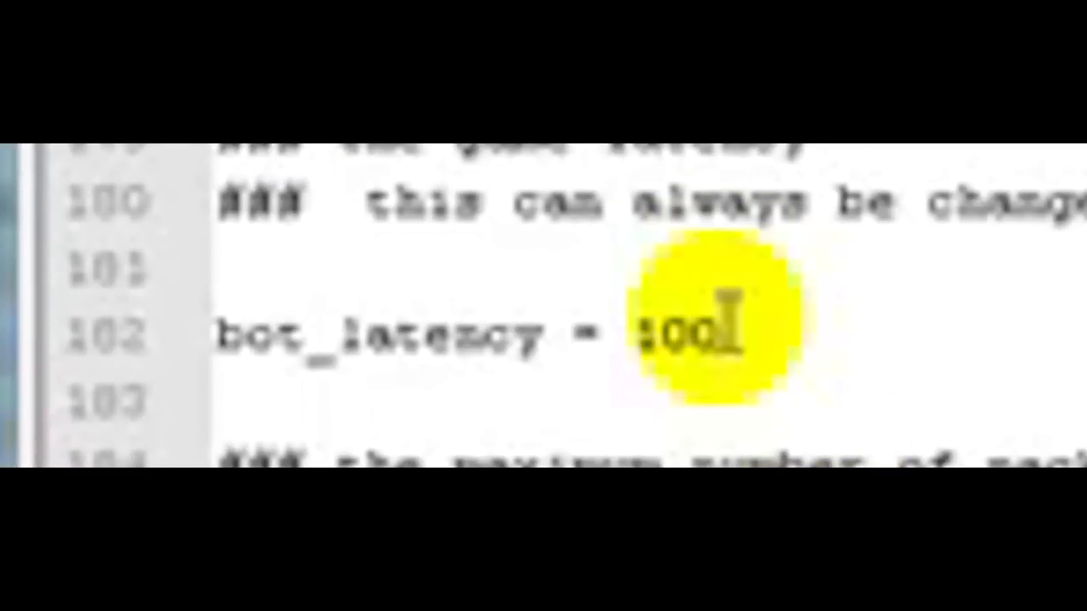
{"action": "left_click_drag", "start_coordinate": [728, 330], "coordinate": [630, 331]}
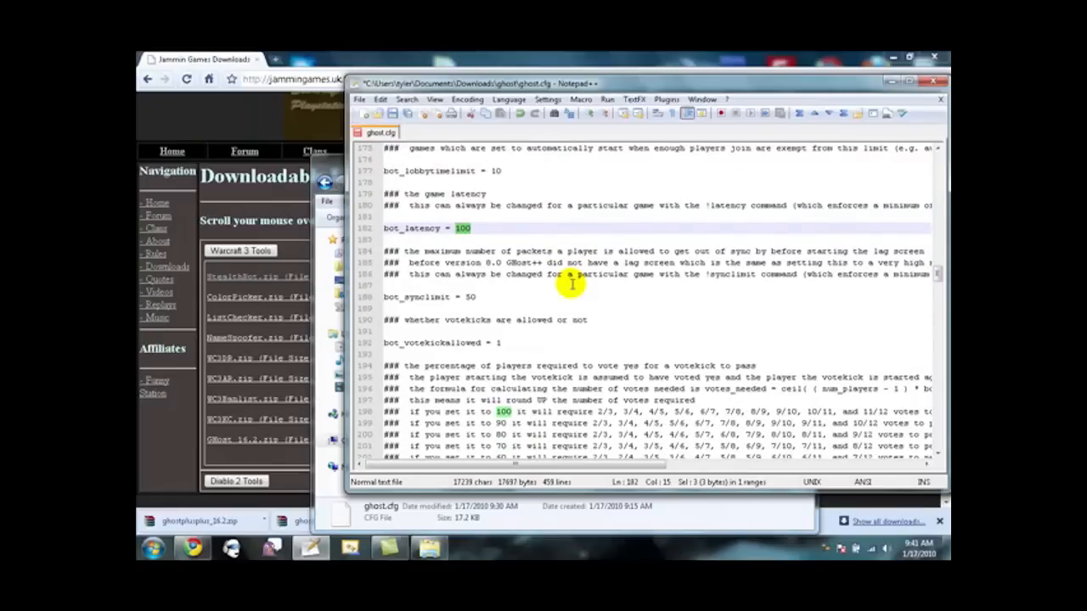
{"action": "scroll", "coordinate": [572, 285], "scroll_direction": "down", "scroll_amount": 3}
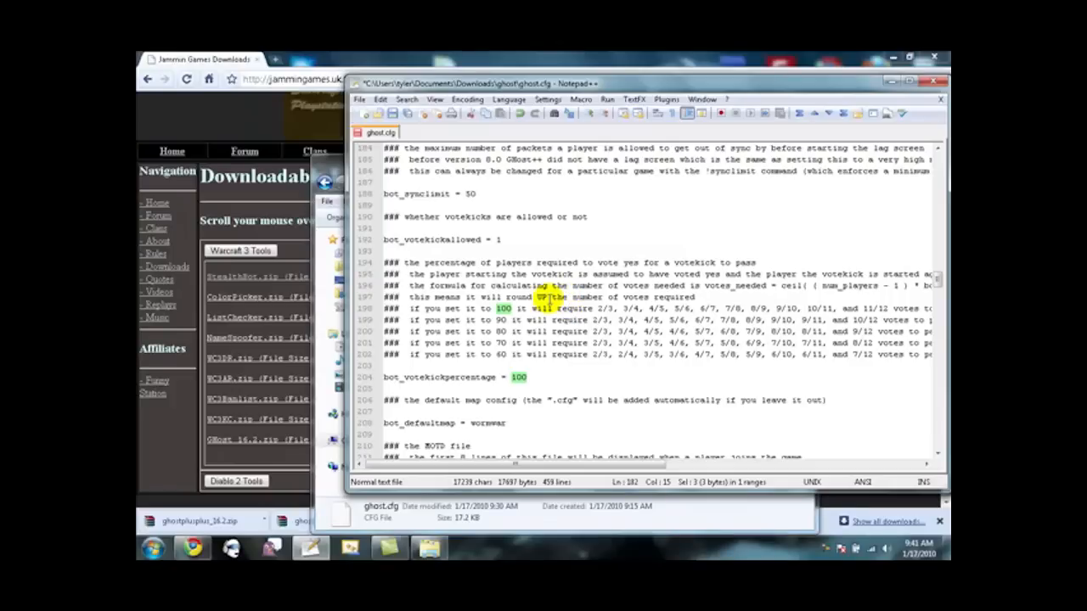
{"action": "scroll", "coordinate": [550, 299], "scroll_direction": "down", "scroll_amount": 2}
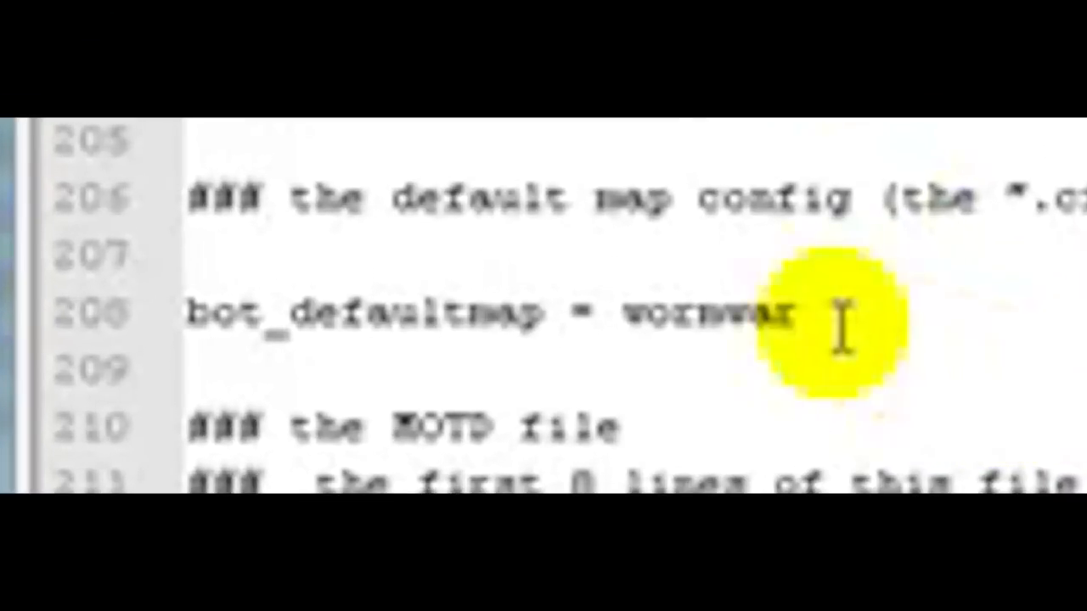
Review the default map setting and the message-of-the-day and game-over text file settings
{"action": "left_click", "coordinate": [588, 364]}
{"action": "mouse_move", "coordinate": [819, 313]}
{"action": "left_mouse_down"}
{"action": "mouse_move", "coordinate": [624, 313]}
{"action": "mouse_move", "coordinate": [805, 325]}
{"action": "left_mouse_up"}
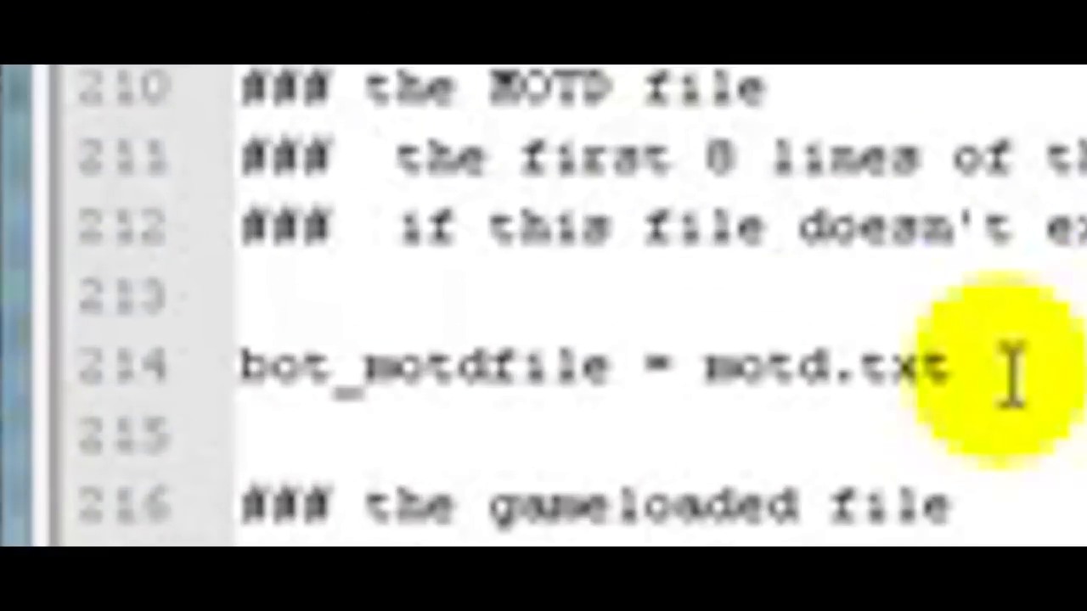
{"action": "left_click_drag", "start_coordinate": [977, 373], "coordinate": [713, 373]}
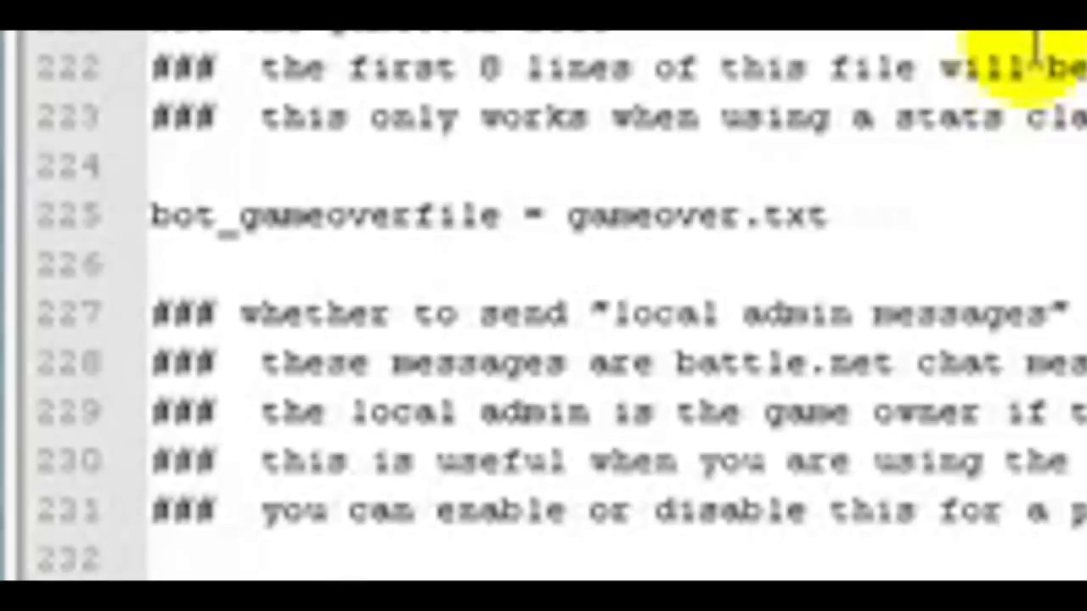
{"action": "left_click_drag", "start_coordinate": [847, 218], "coordinate": [705, 222]}
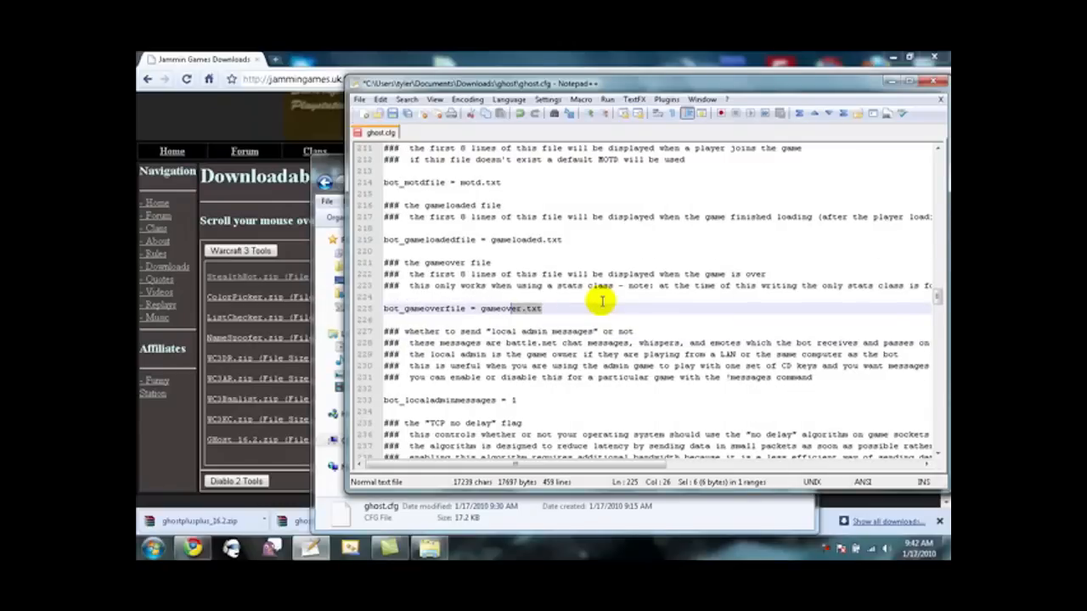
Examine the admin game configuration, including its host port and password settings
{"action": "scroll", "coordinate": [601, 300], "scroll_direction": "down", "scroll_amount": 5}
{"action": "scroll", "coordinate": [600, 303], "scroll_direction": "down", "scroll_amount": 5}
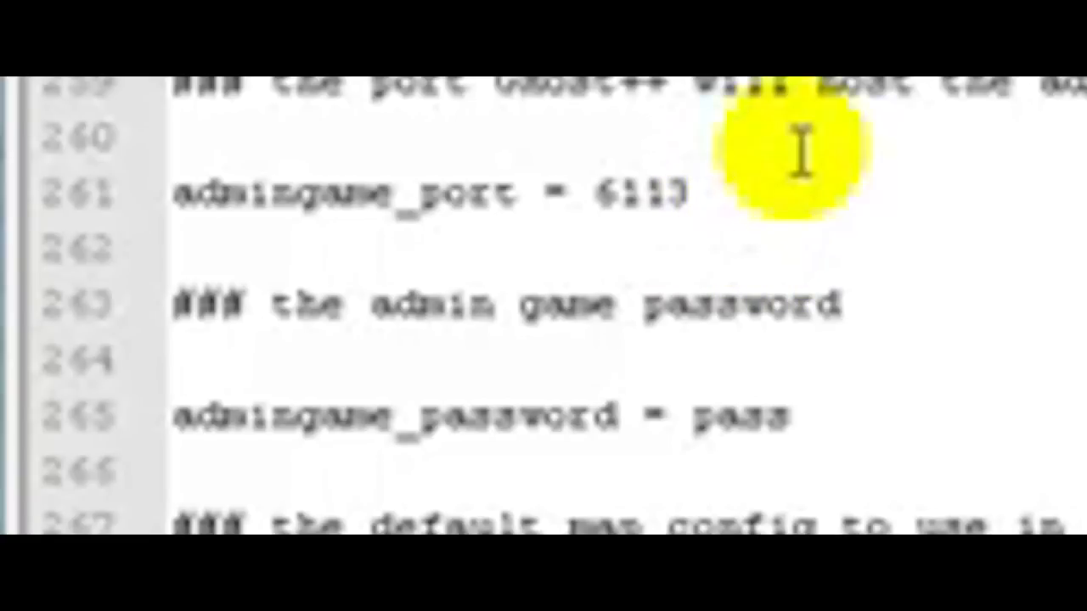
{"action": "left_click", "coordinate": [722, 206]}
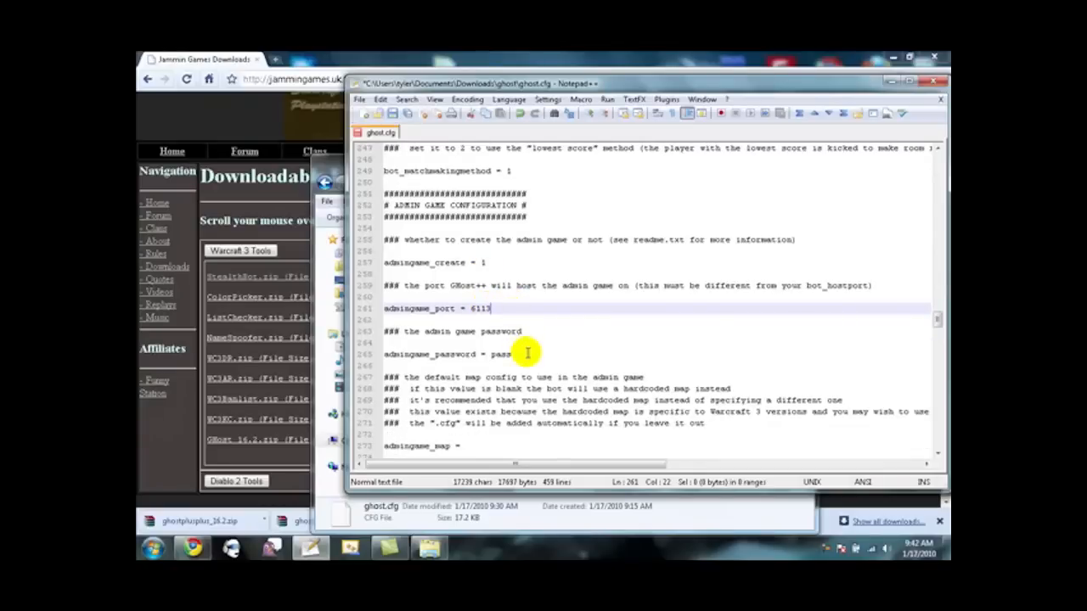
{"action": "scroll", "coordinate": [528, 339], "scroll_direction": "down", "scroll_amount": 1}
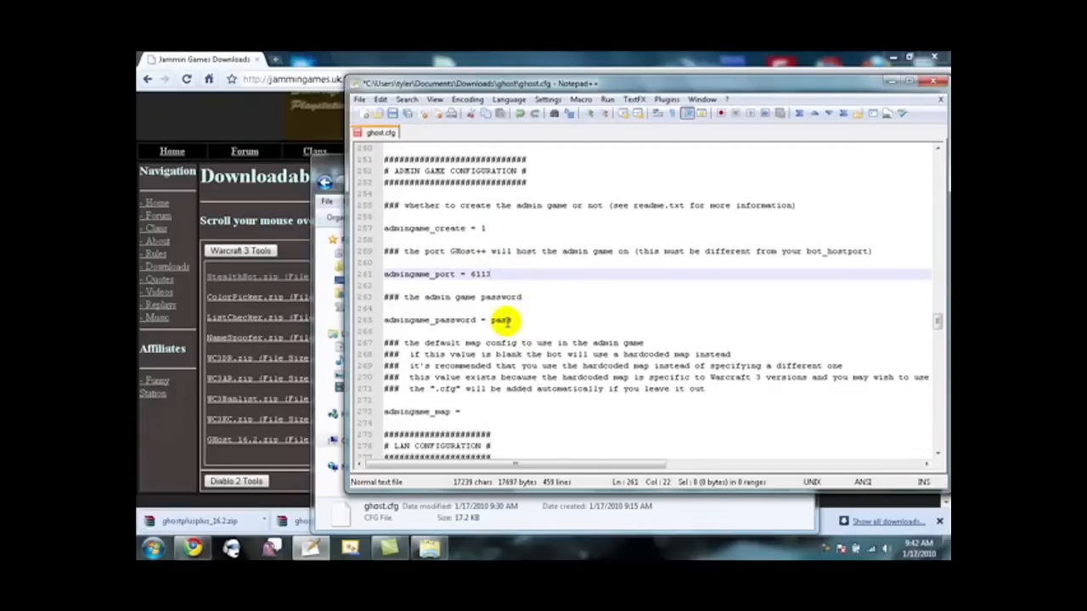
Review the LAN Warcraft III version and the autohost maximum games, start players, game name and owner settings
{"action": "scroll", "coordinate": [503, 319], "scroll_direction": "down", "scroll_amount": 3}
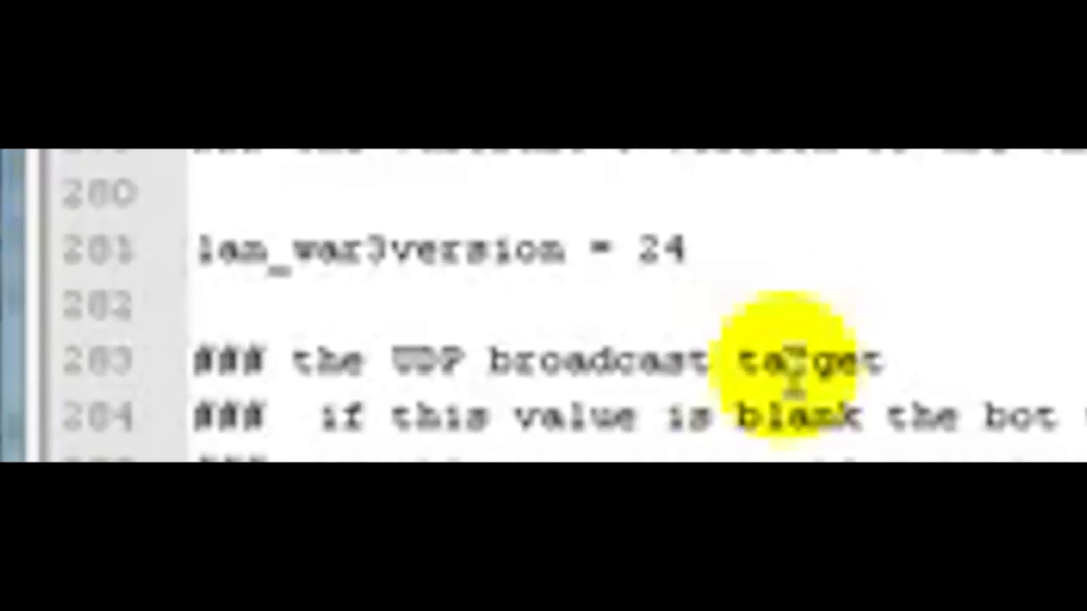
{"action": "scroll", "coordinate": [849, 303], "scroll_direction": "down", "scroll_amount": 1}
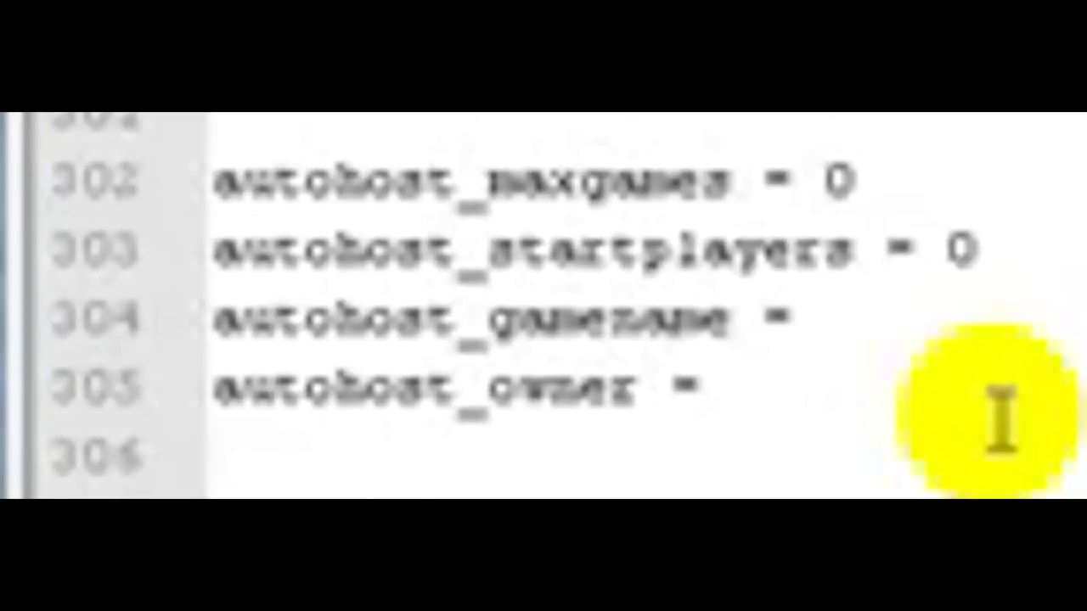
{"action": "left_click", "coordinate": [966, 342]}
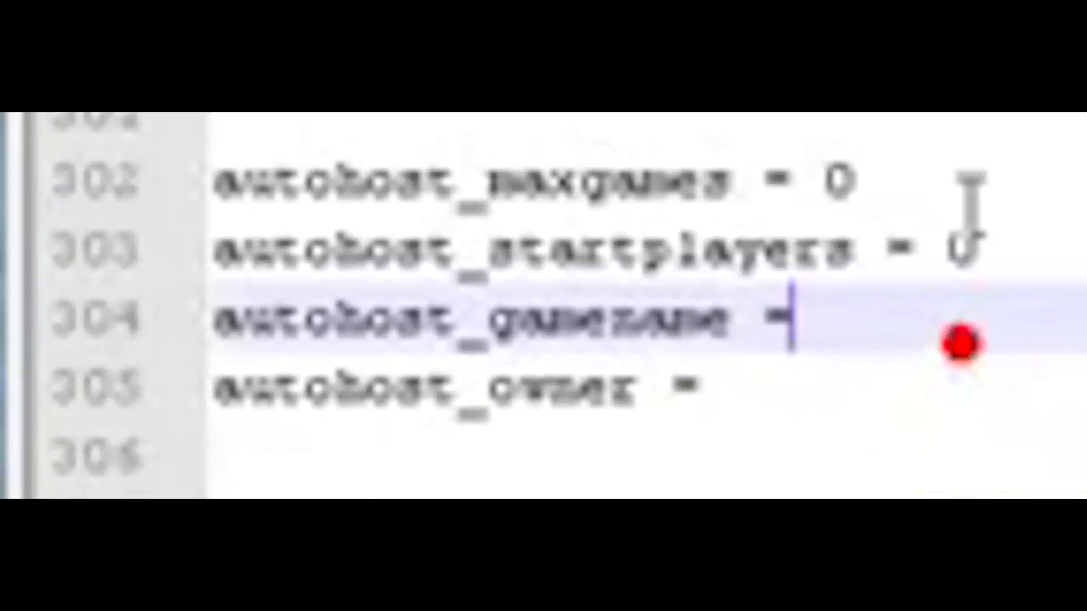
{"action": "left_click", "coordinate": [962, 197]}
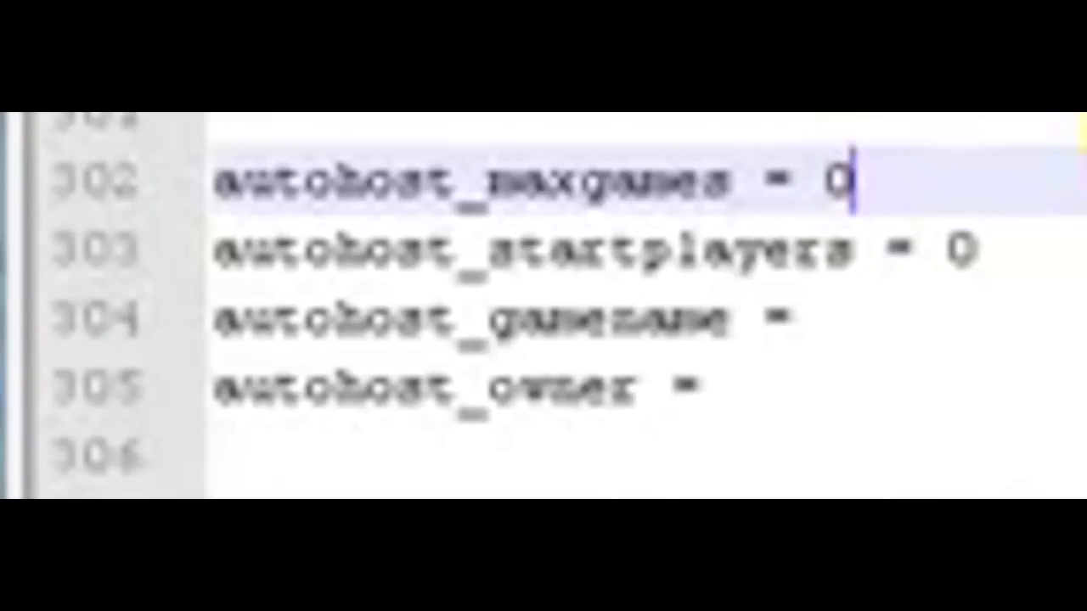
{"action": "scroll", "coordinate": [561, 218], "scroll_direction": "down", "scroll_amount": 1}
Examine the MySQL server, database, user, password and port settings
{"action": "left_click", "coordinate": [562, 323]}
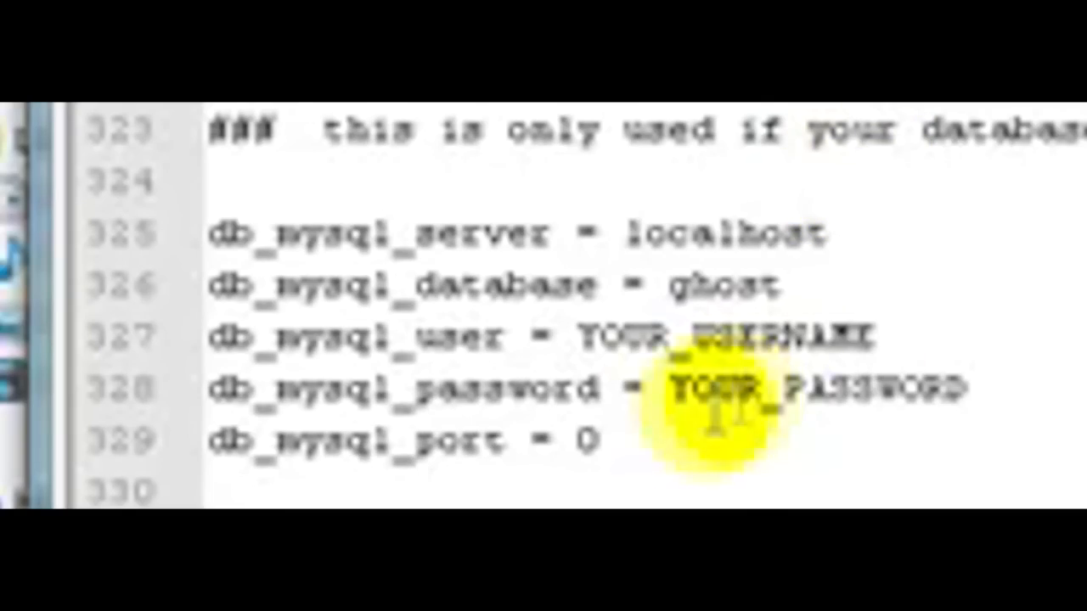
{"action": "left_click", "coordinate": [653, 419]}
{"action": "left_click_drag", "start_coordinate": [653, 419], "coordinate": [252, 241]}
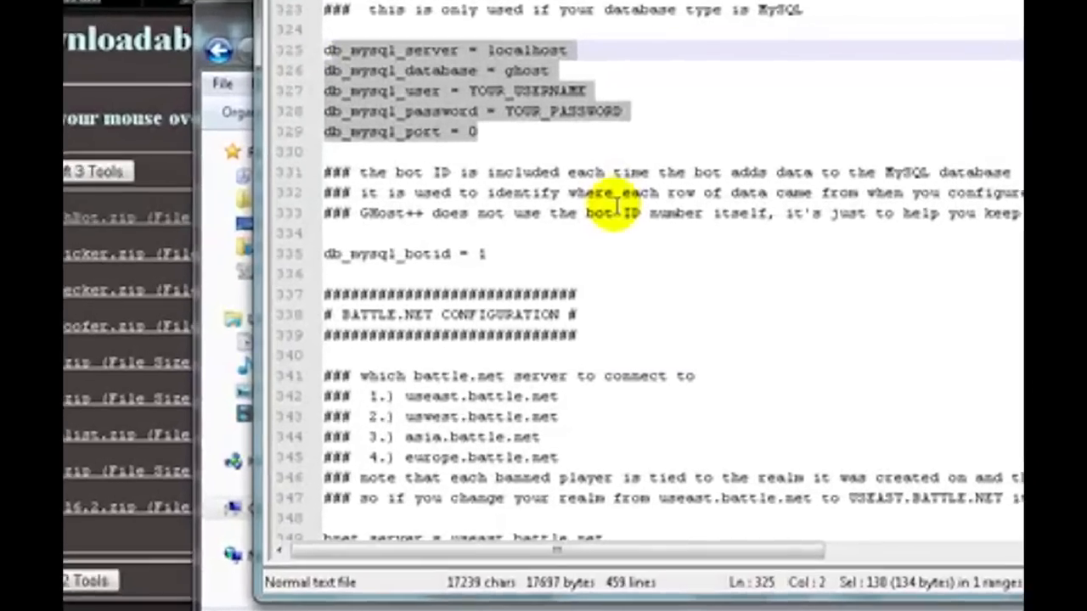
Compare the bnet_server setting with the four battle.net server choices listed in the comments above it
{"action": "scroll", "coordinate": [555, 264], "scroll_direction": "down", "scroll_amount": 3}
{"action": "left_click_drag", "start_coordinate": [883, 331], "coordinate": [475, 308]}
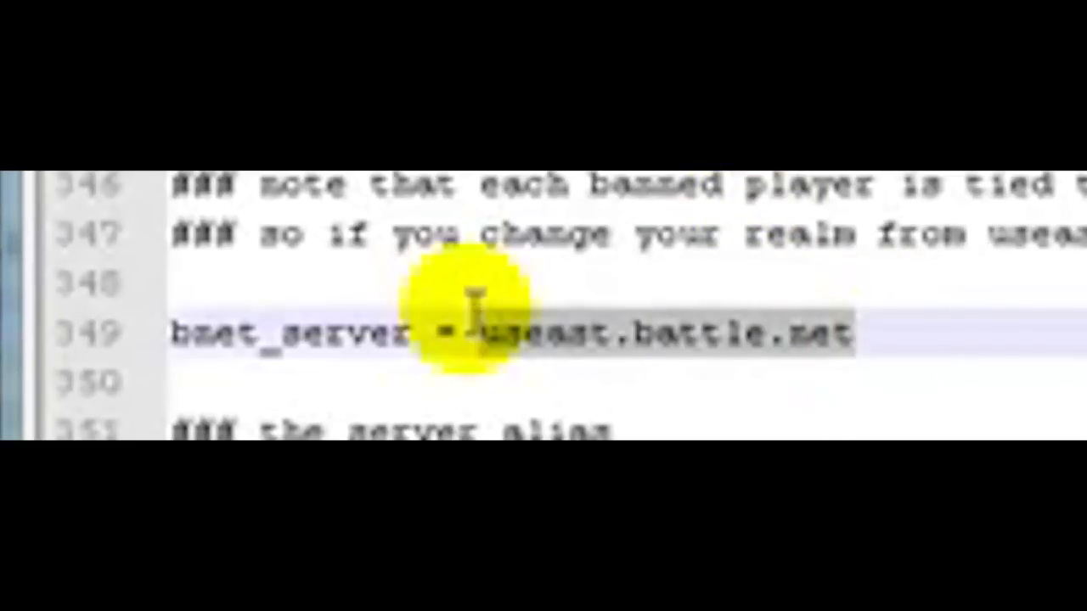
{"action": "scroll", "coordinate": [837, 206], "scroll_direction": "up", "scroll_amount": 2}
{"action": "left_click", "coordinate": [925, 397]}
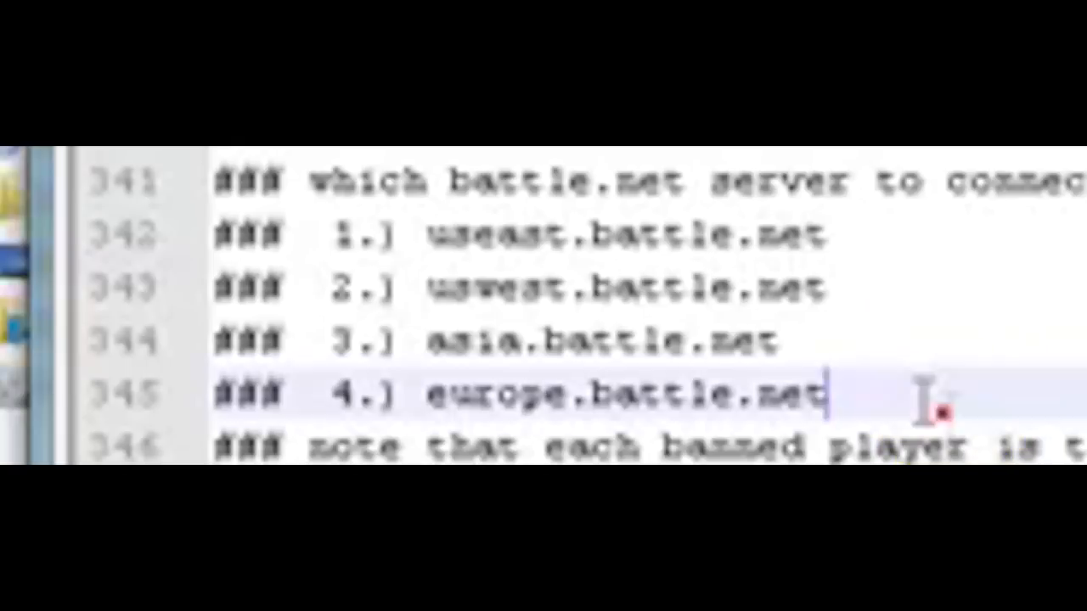
{"action": "left_click_drag", "start_coordinate": [925, 397], "coordinate": [412, 246]}
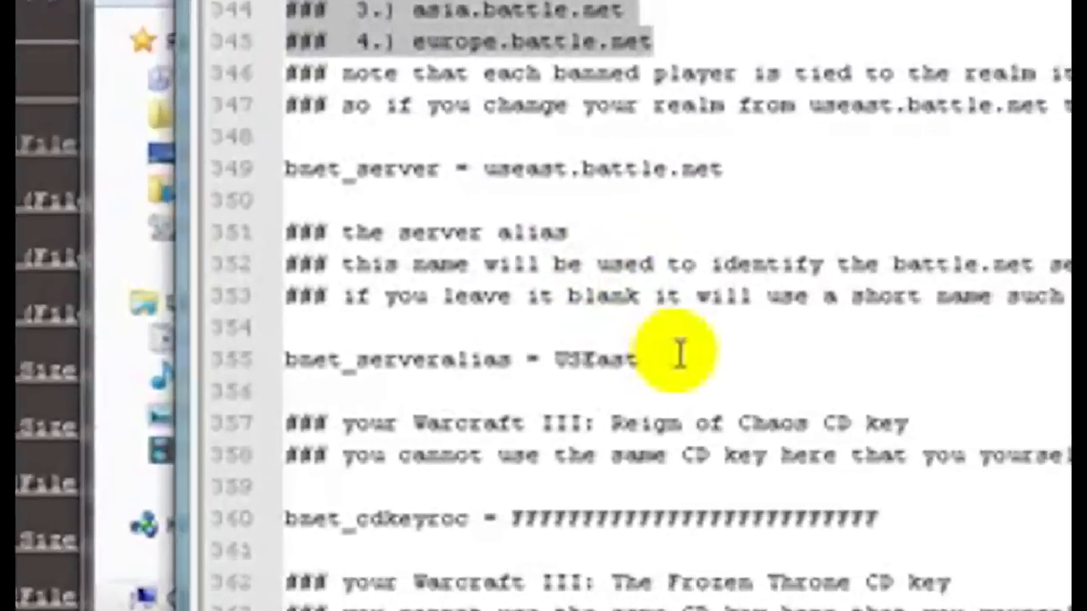
Review the battle.net server alias and the Reign of Chaos CD key setting
{"action": "left_click_drag", "start_coordinate": [665, 354], "coordinate": [555, 355]}
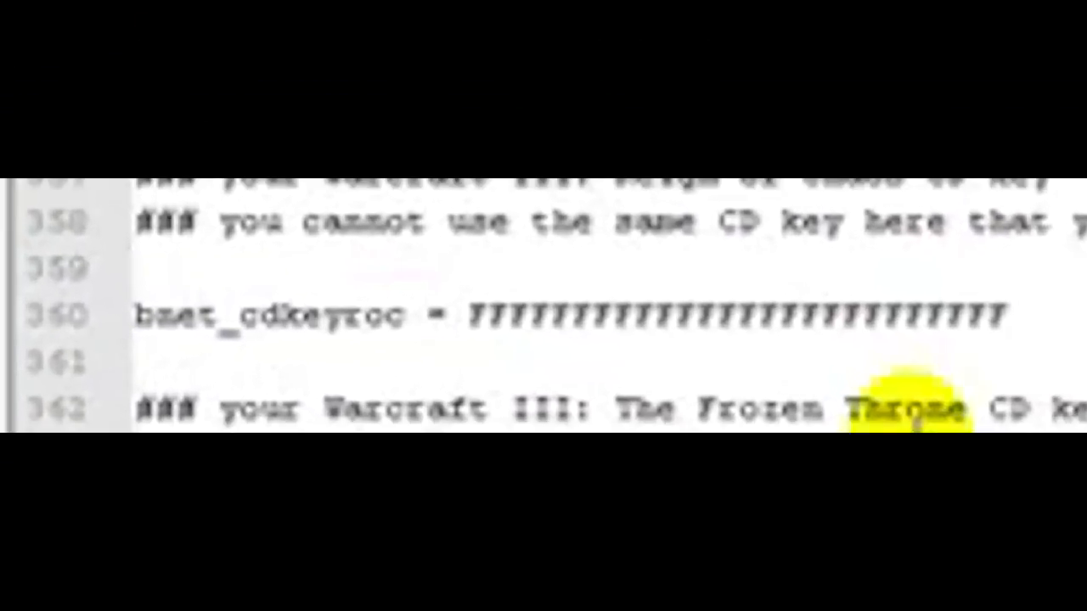
{"action": "left_click", "coordinate": [1010, 313]}
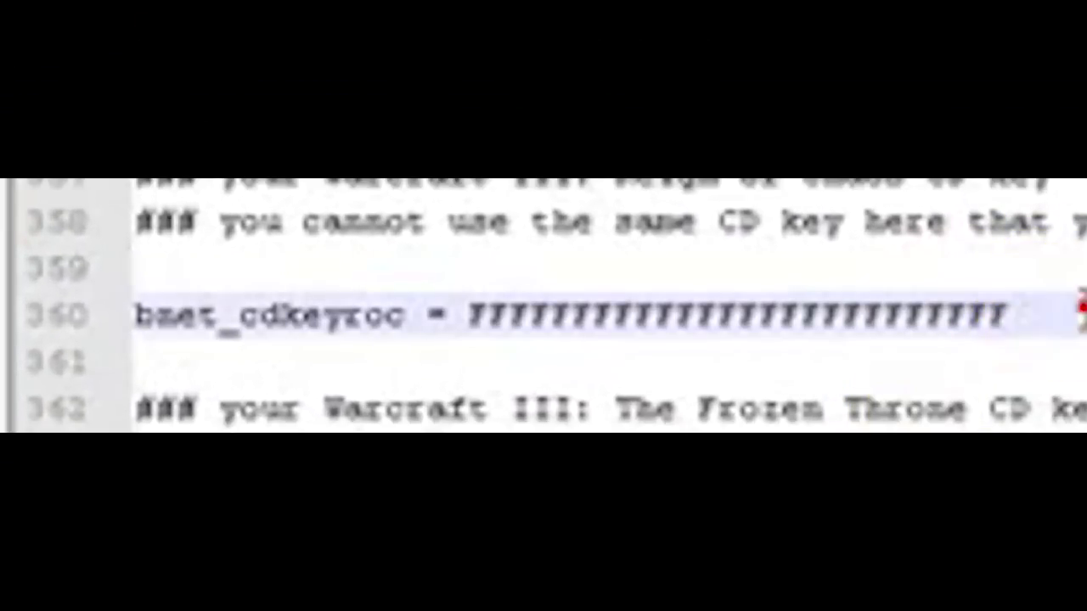
{"action": "triple_click", "coordinate": [1059, 305]}
{"action": "left_click", "coordinate": [1061, 310]}
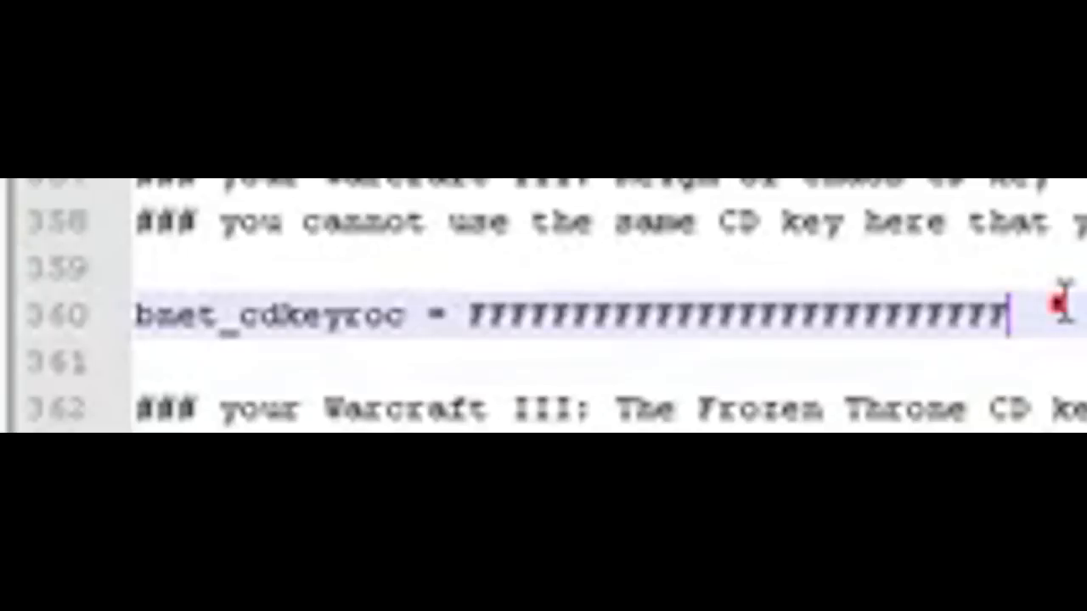
{"action": "left_click", "coordinate": [454, 315]}
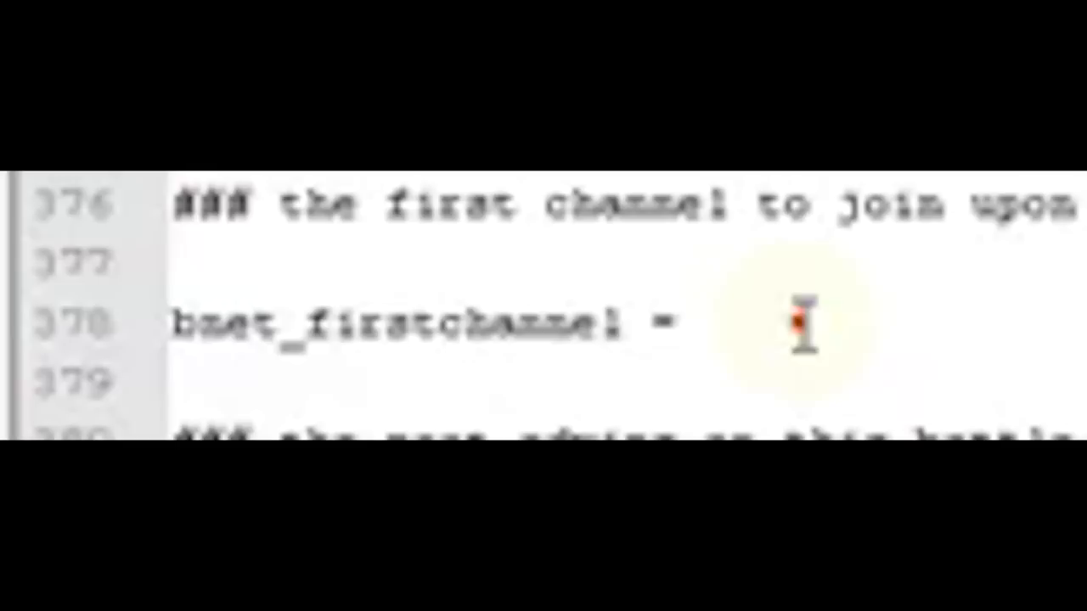
Review the first channel, root admin and battle.net command trigger settings, continuing to the reserved list and BNLS server options
{"action": "left_click", "coordinate": [802, 321]}
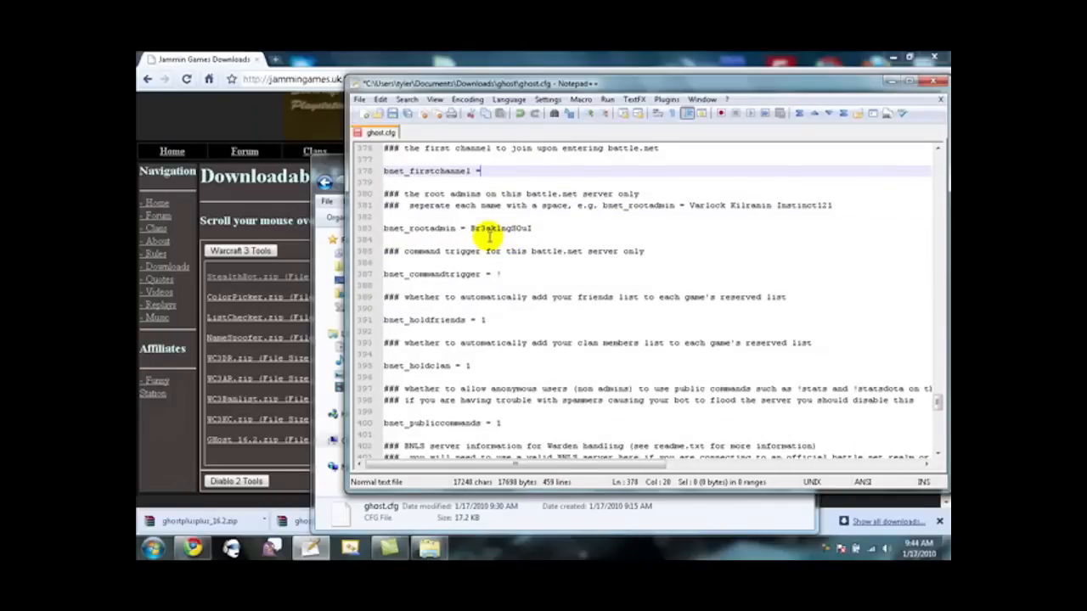
{"action": "left_click", "coordinate": [532, 228]}
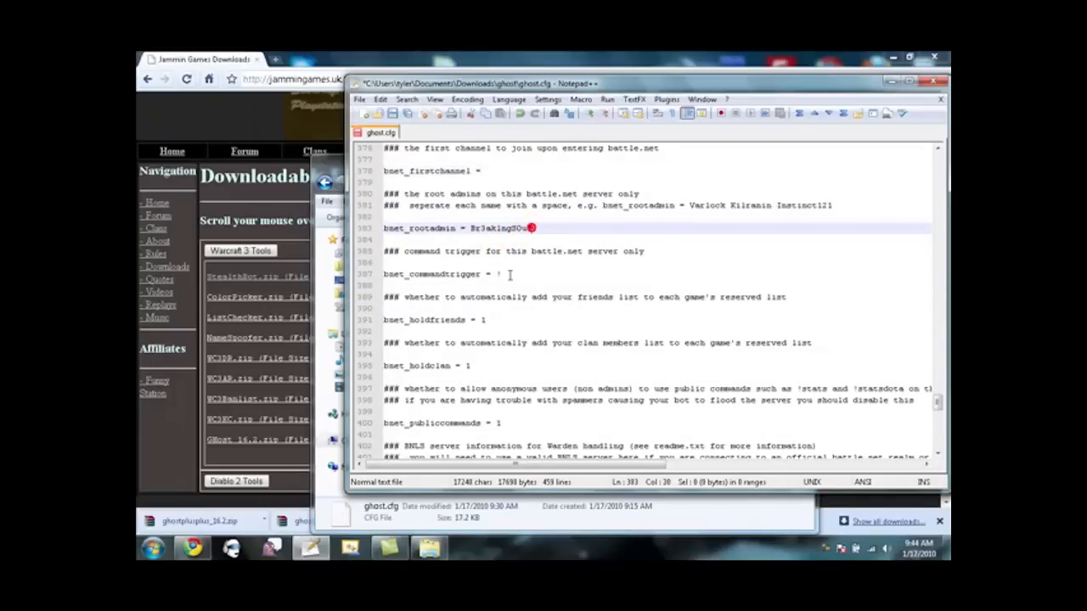
{"action": "left_click", "coordinate": [509, 274]}
{"action": "scroll", "coordinate": [508, 275], "scroll_direction": "down", "scroll_amount": 4}
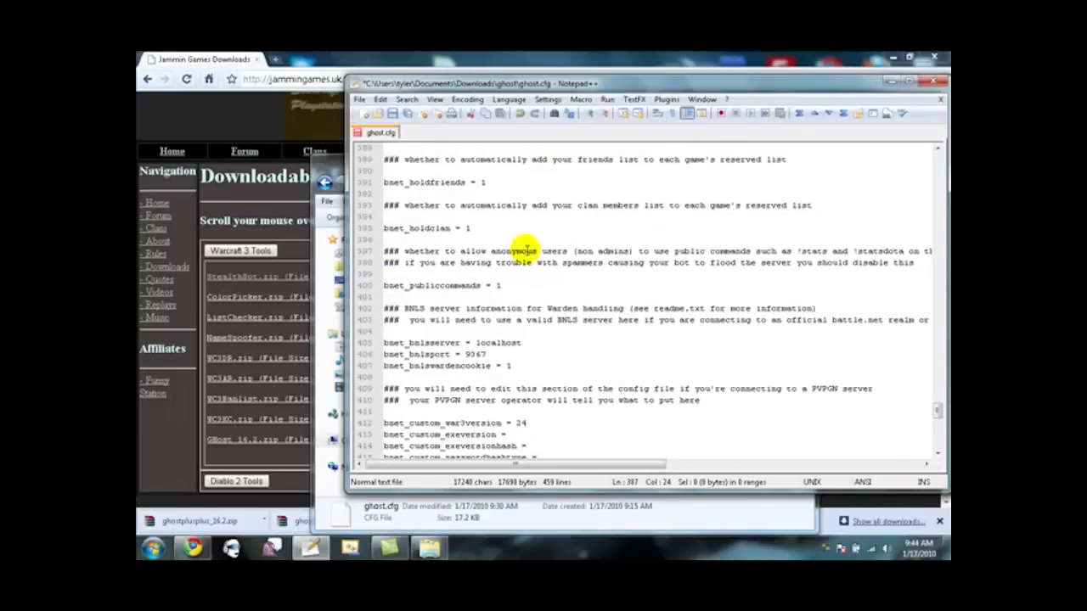